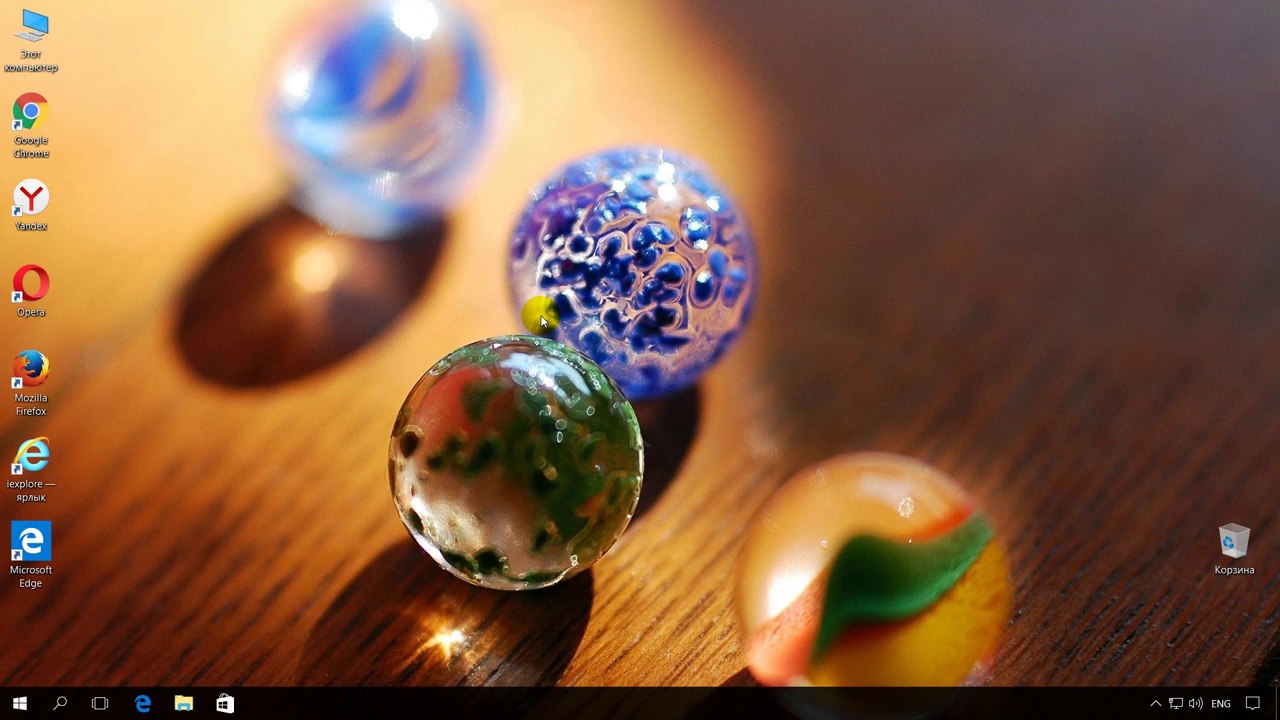
Step: Open the local network (LAN) settings from the Internet properties in the Windows Control Panel
right_click(30, 698)
left_click(125, 535)
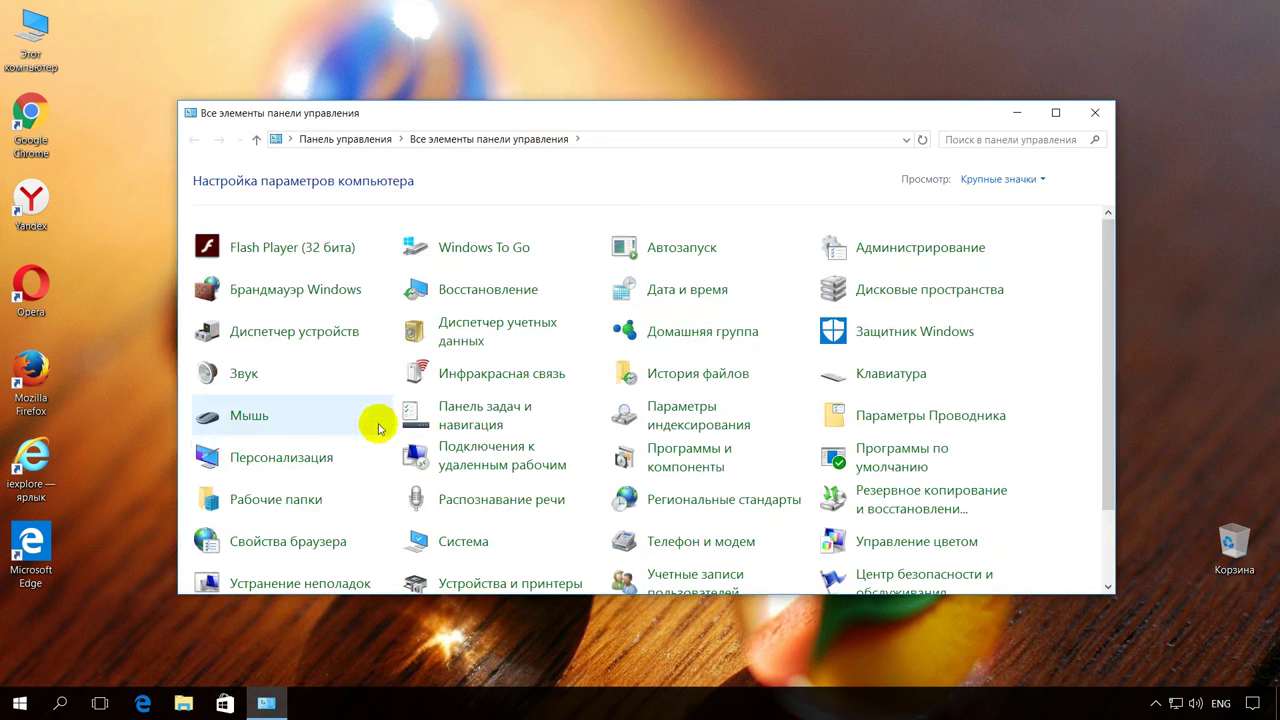
left_click(289, 543)
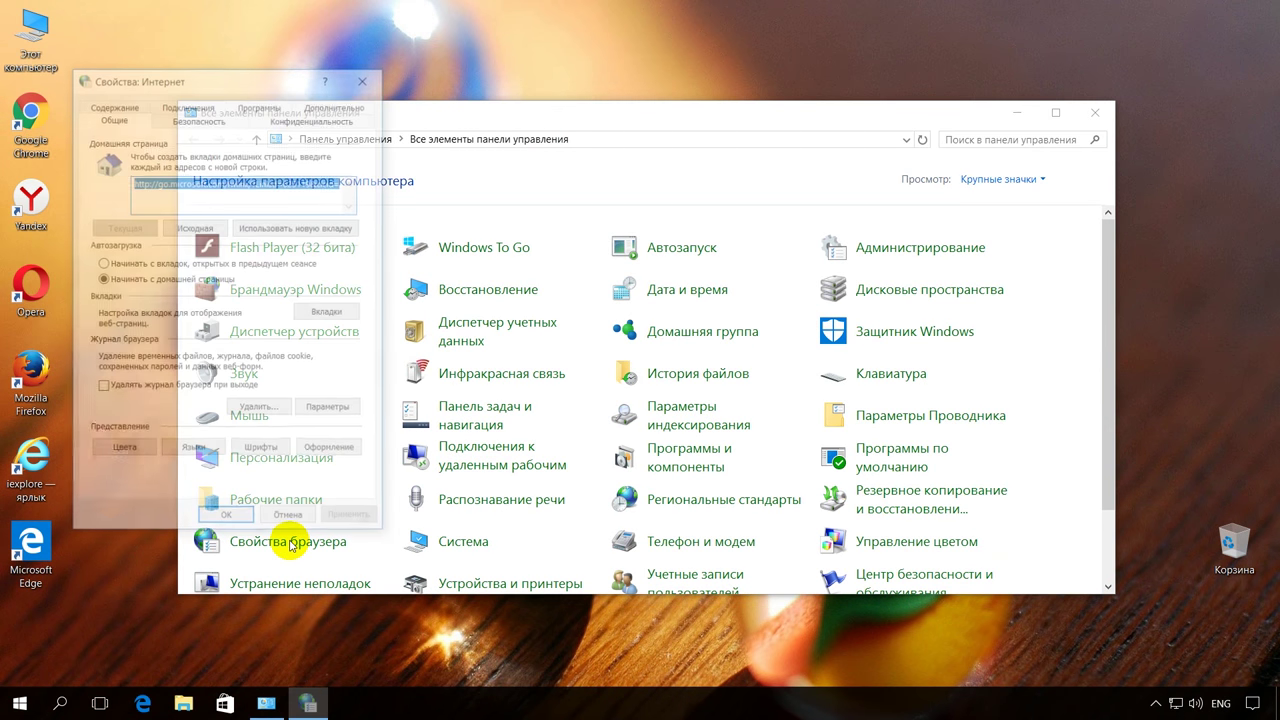
left_click_drag(238, 76, 668, 114)
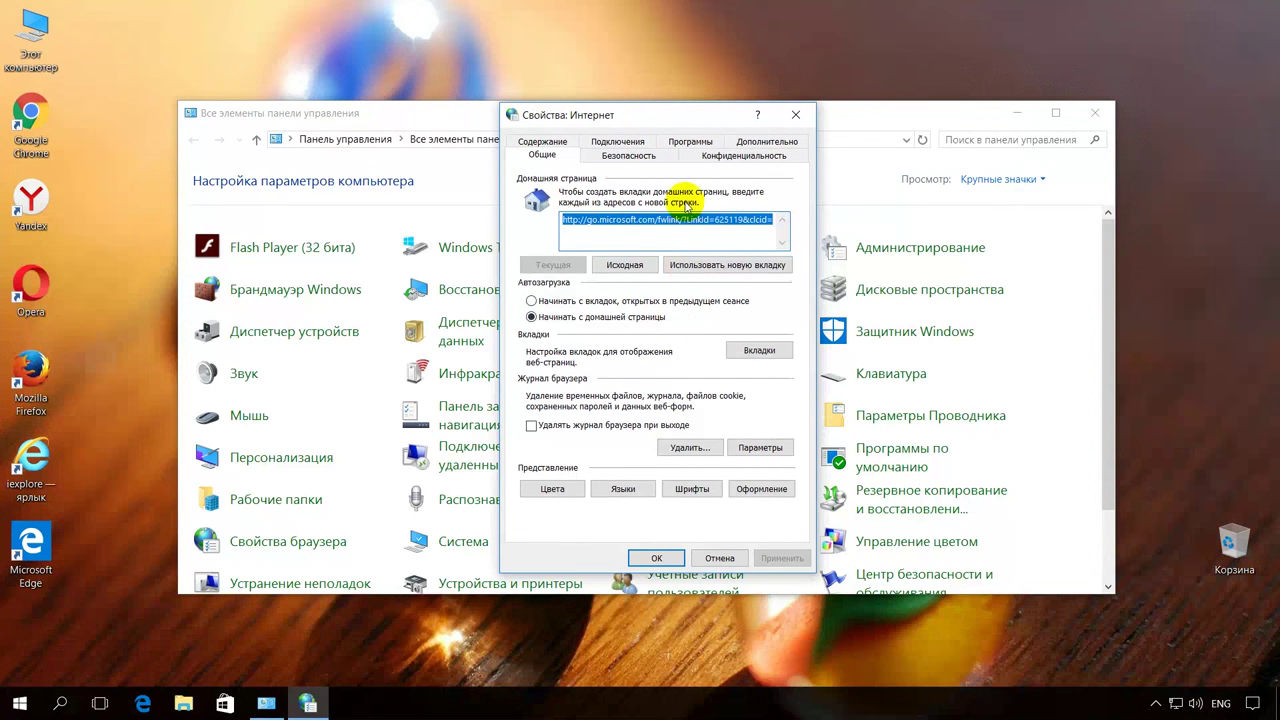
left_click(617, 142)
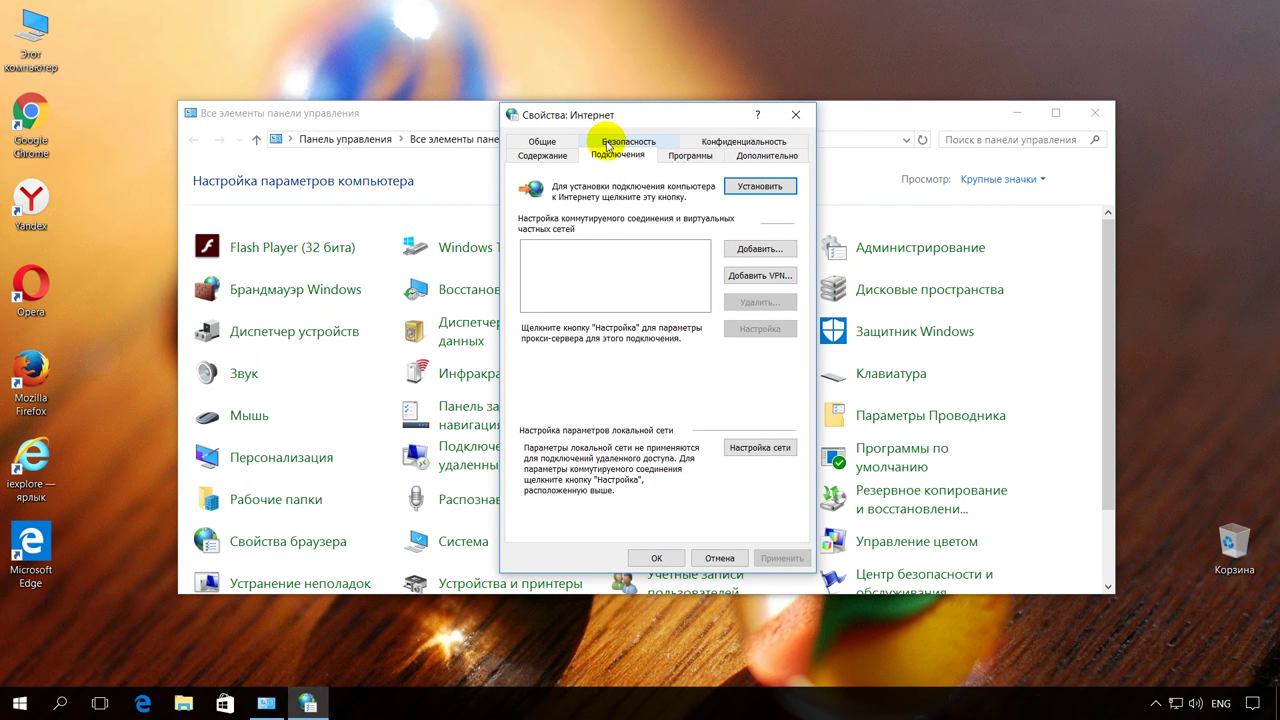
left_click(762, 448)
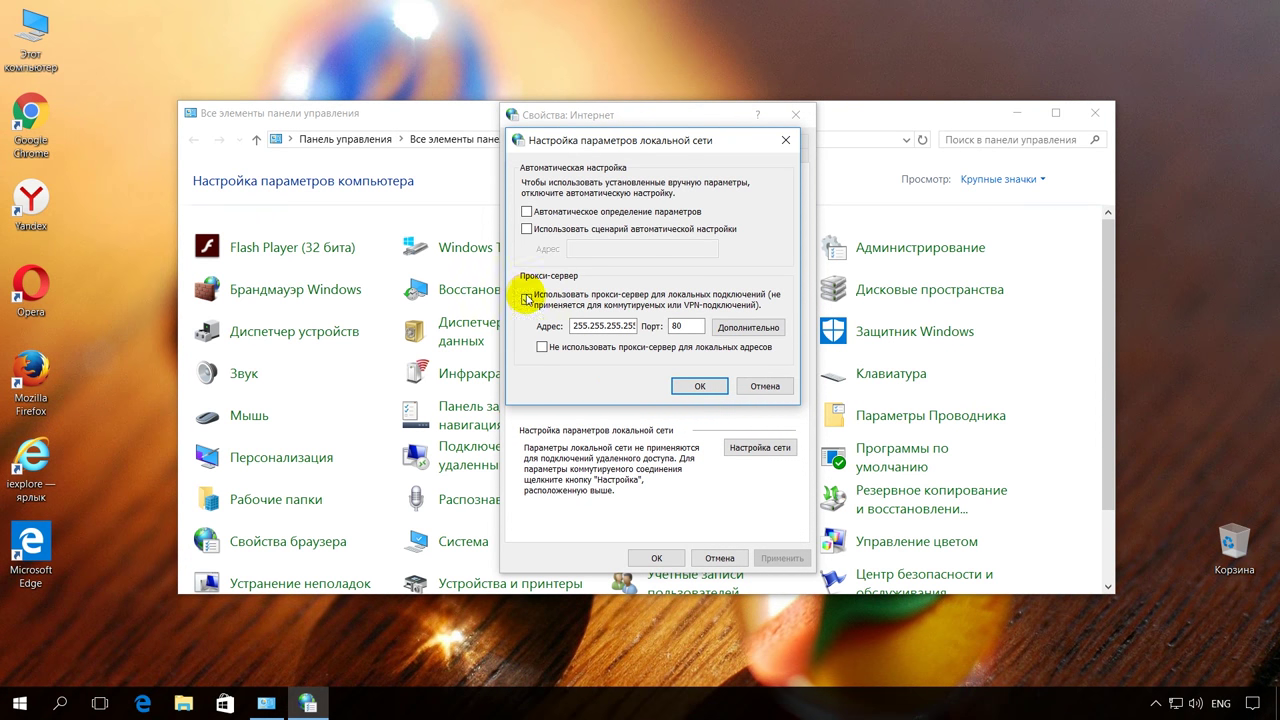
Step: Turn off the proxy server for local connections, enable automatic detection of settings, and save the changes
left_click(527, 300)
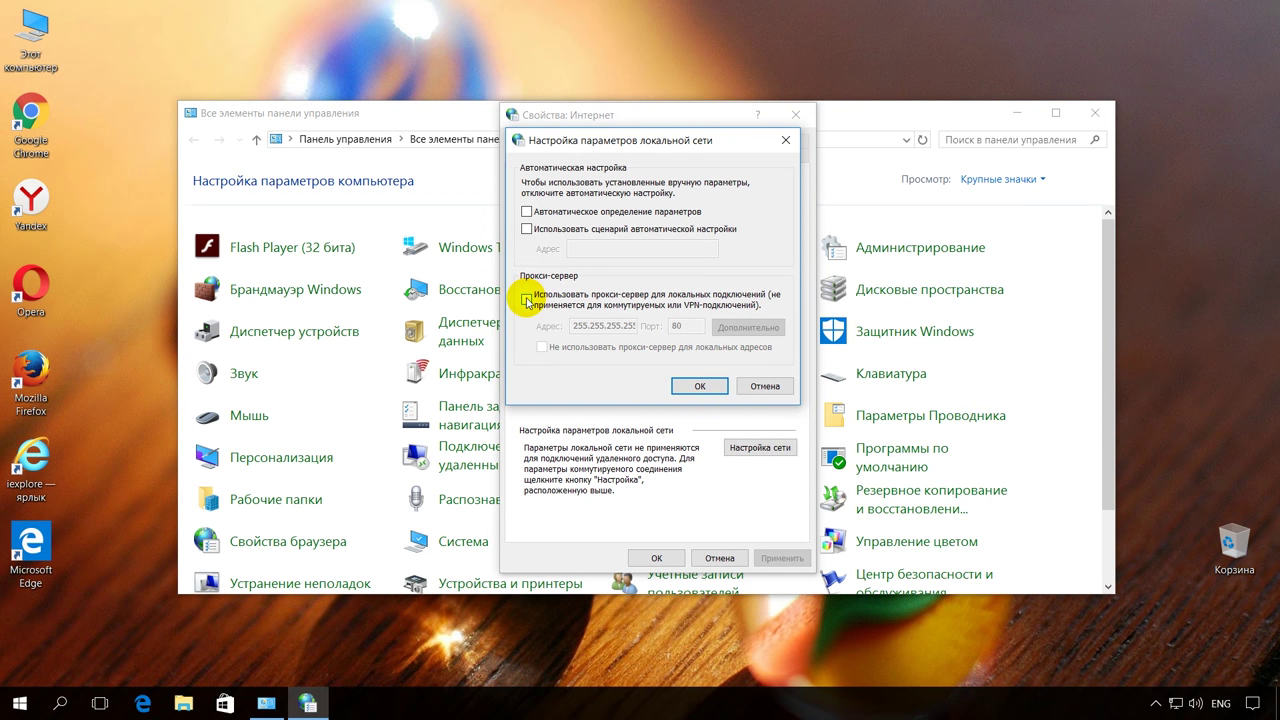
left_click(527, 212)
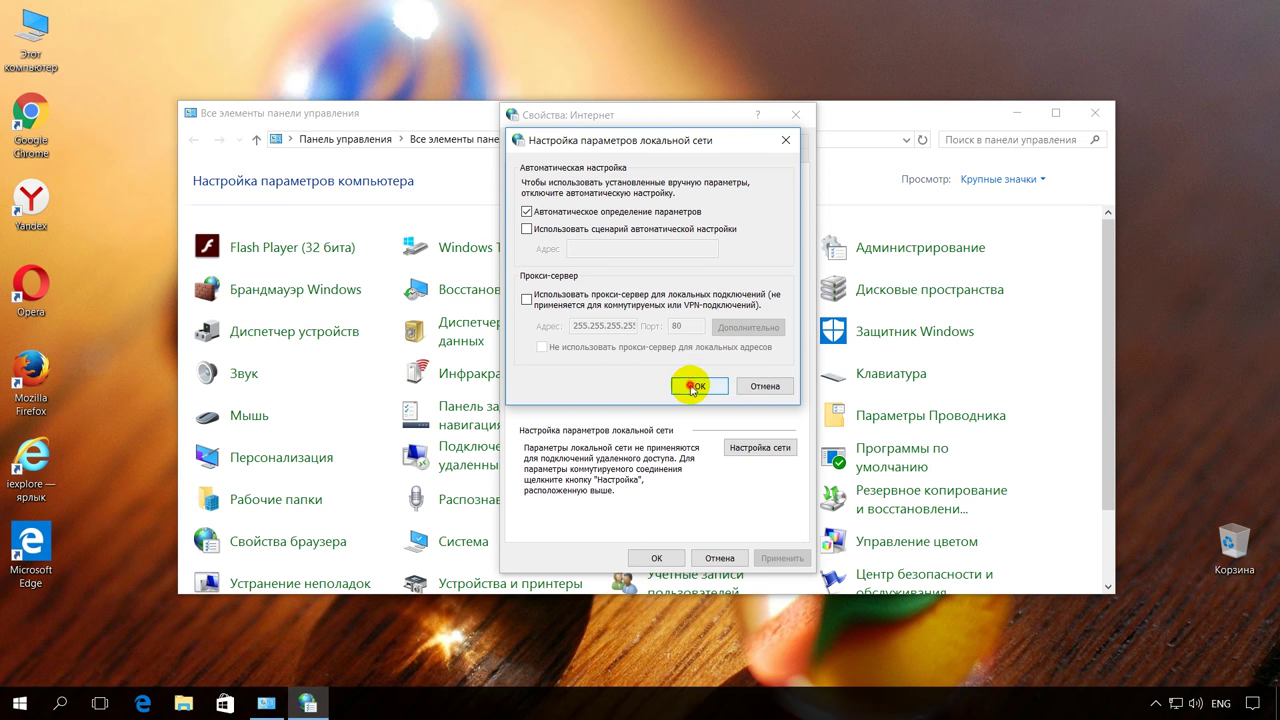
left_click(690, 385)
left_click(657, 558)
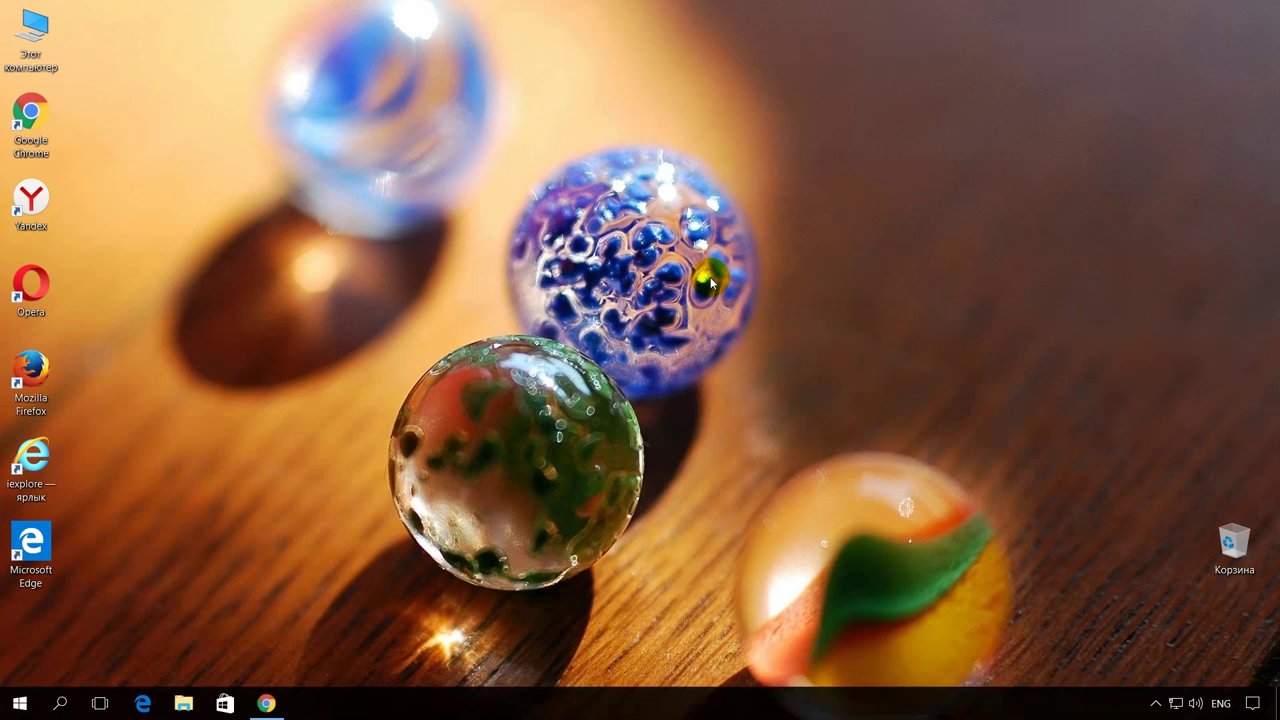
Step: Switch to Google Chrome and open the system proxy server settings from its advanced network settings
left_click(277, 706)
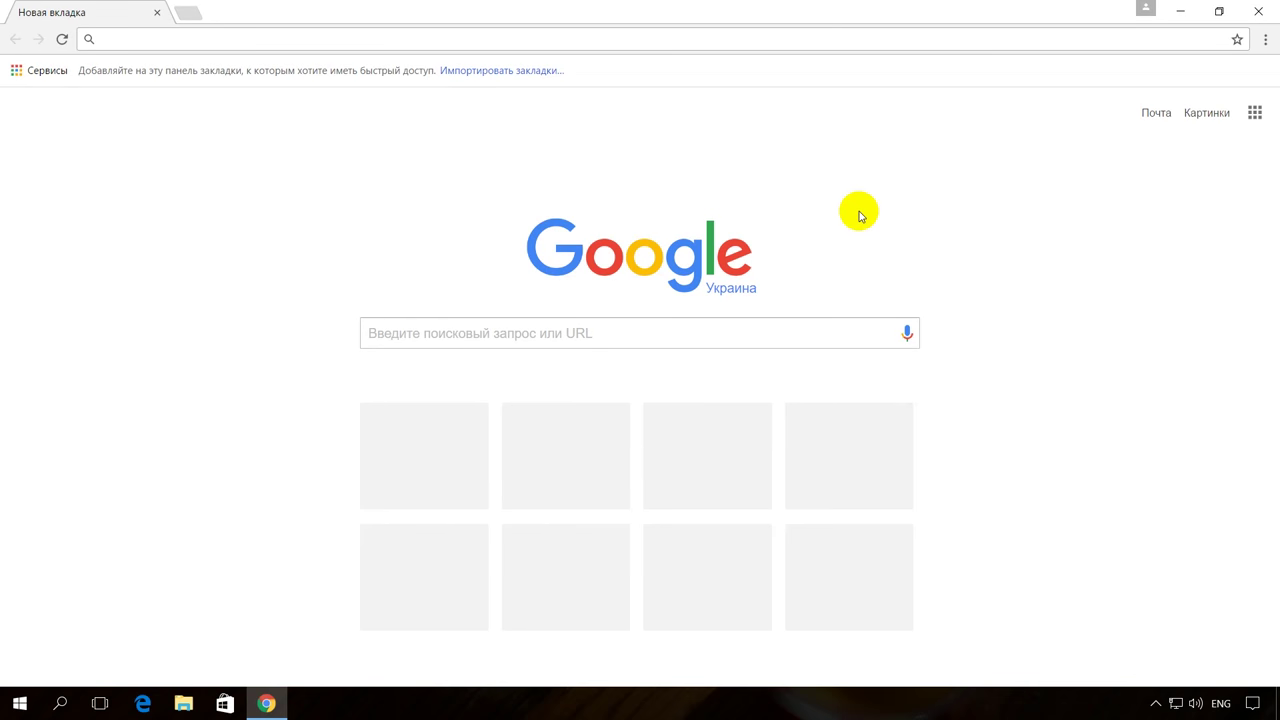
left_click(1265, 39)
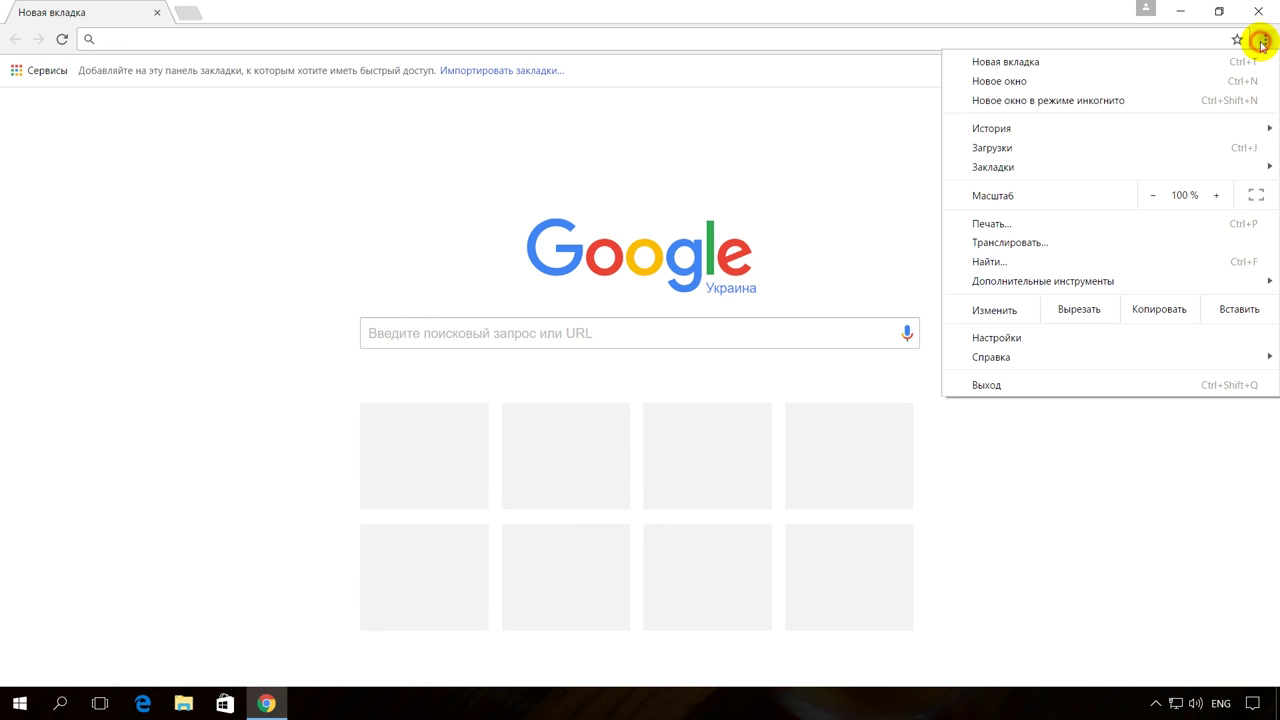
left_click(1016, 338)
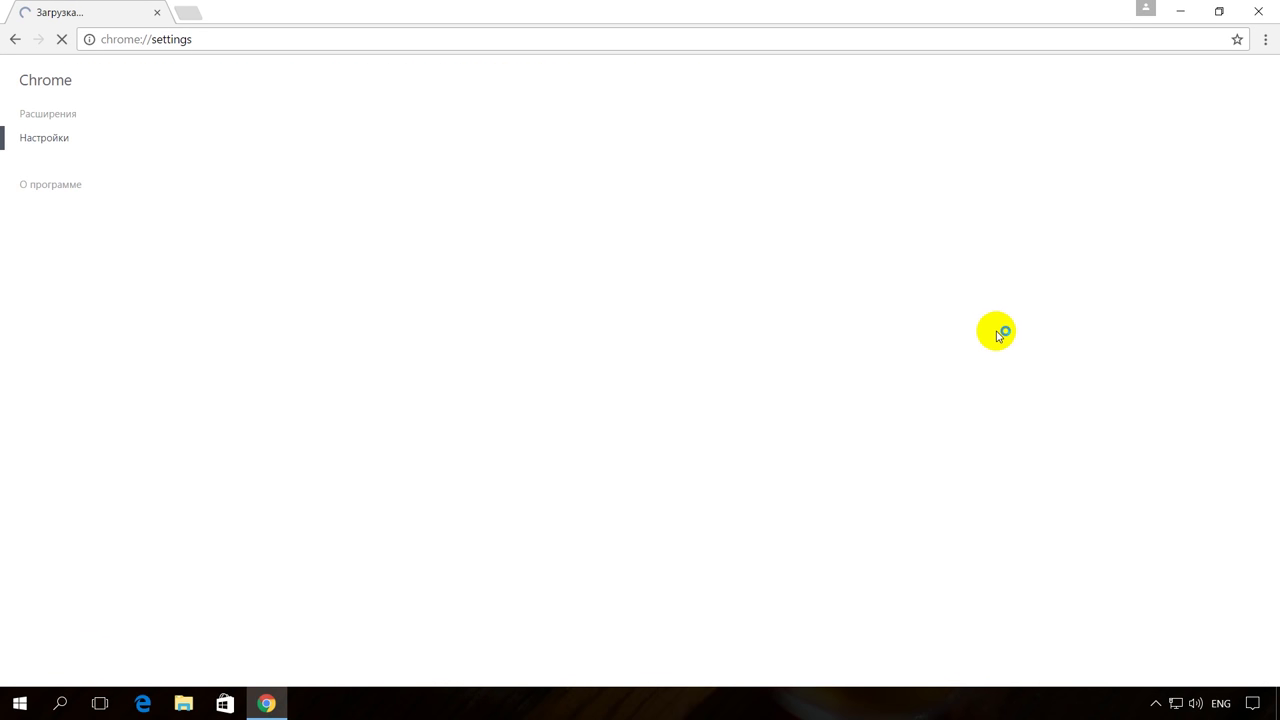
scroll(460, 515, "down", 1)
left_click(215, 656)
scroll(352, 553, "down", 5)
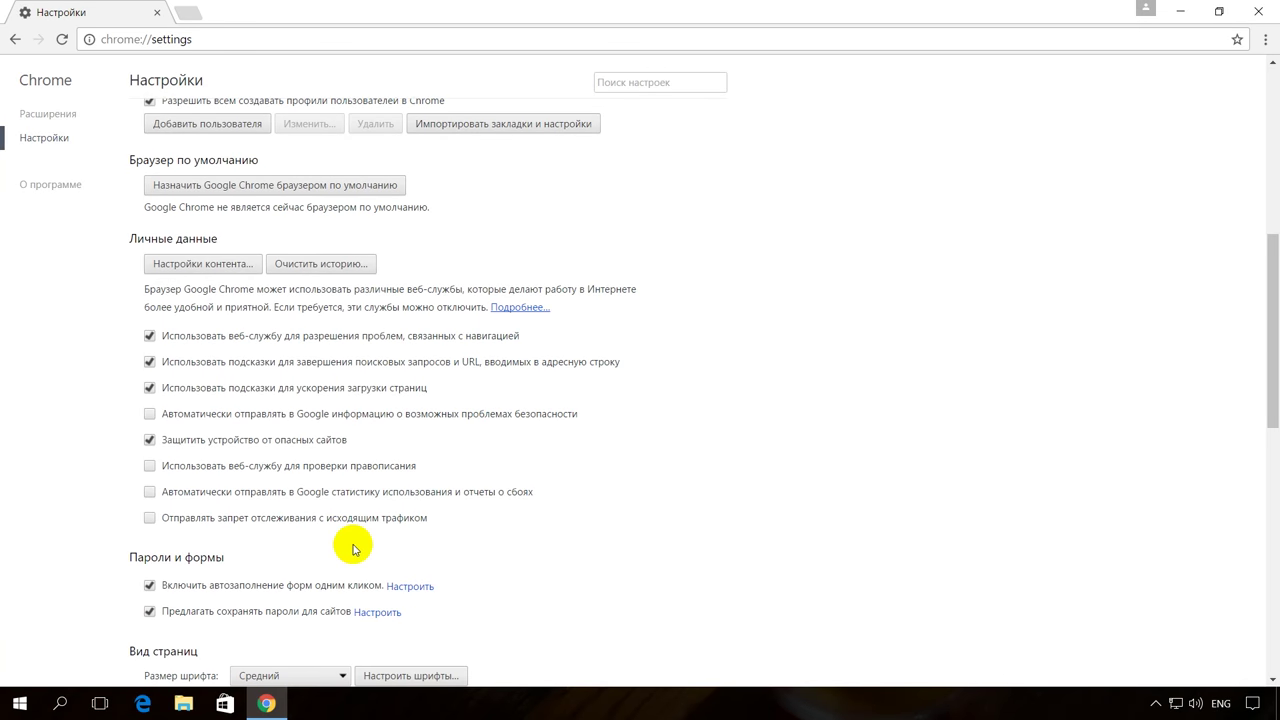
scroll(352, 548, "down", 1)
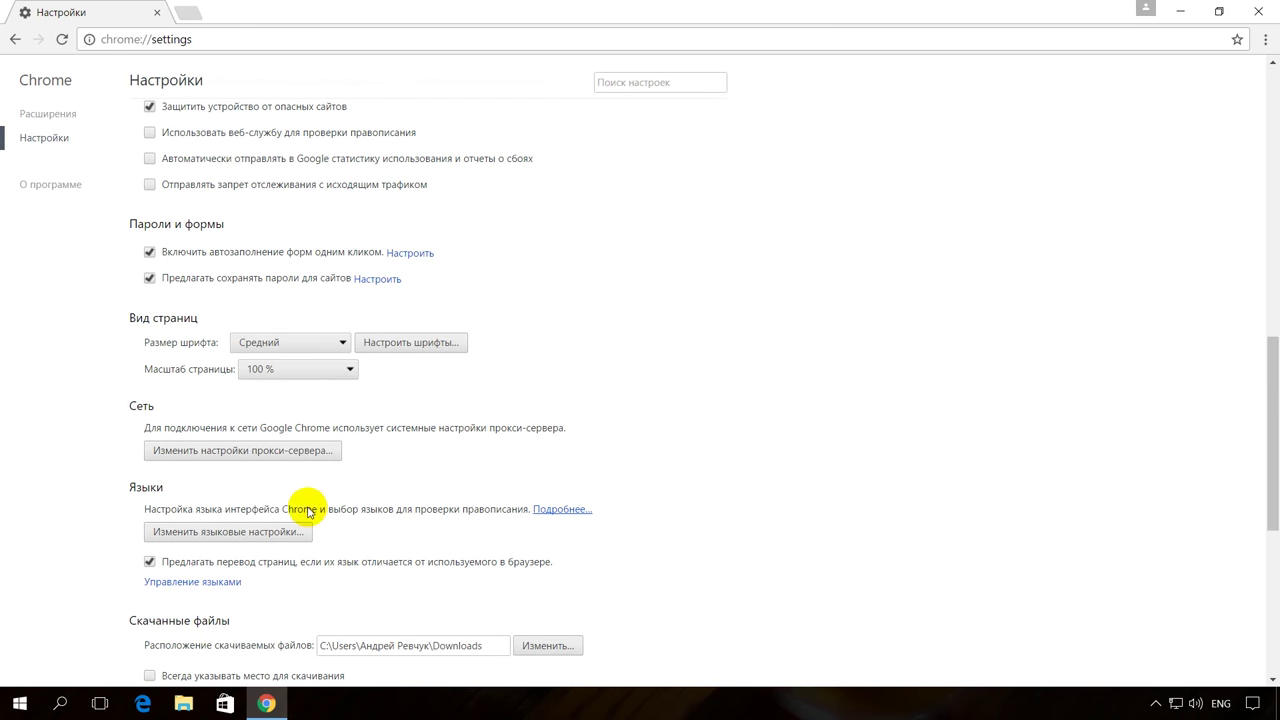
left_click(250, 452)
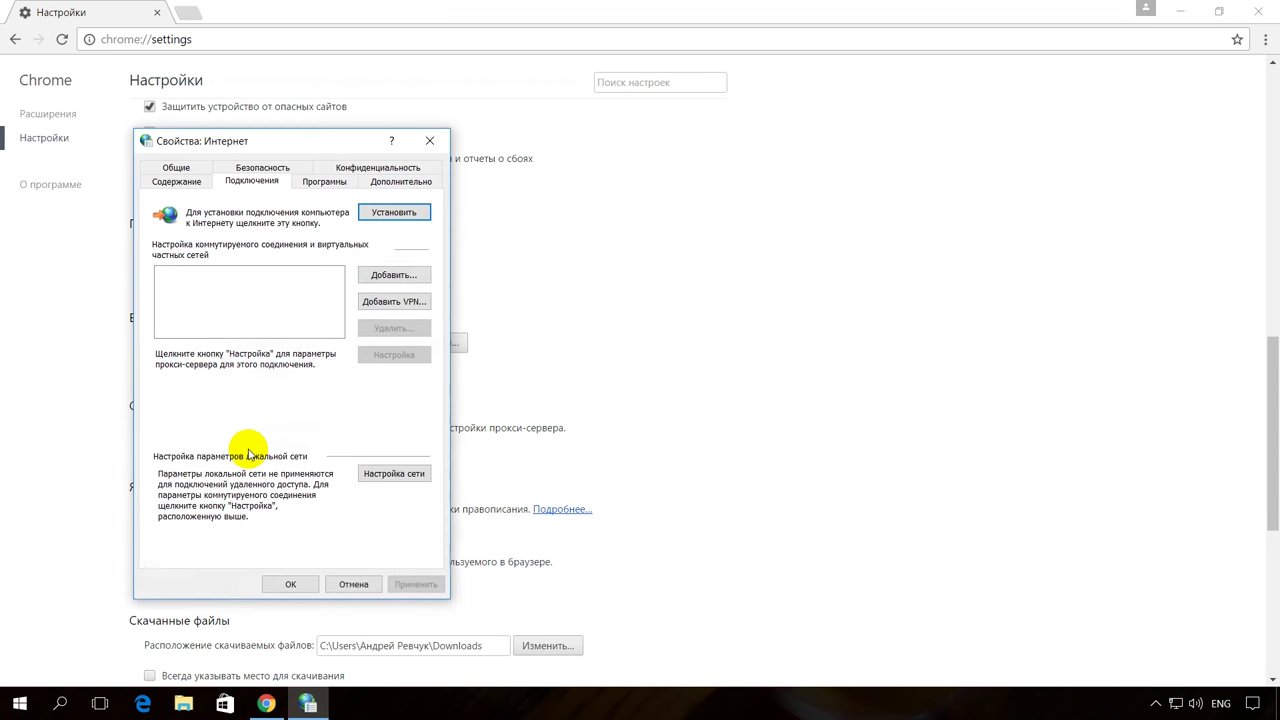
left_click_drag(298, 138, 578, 123)
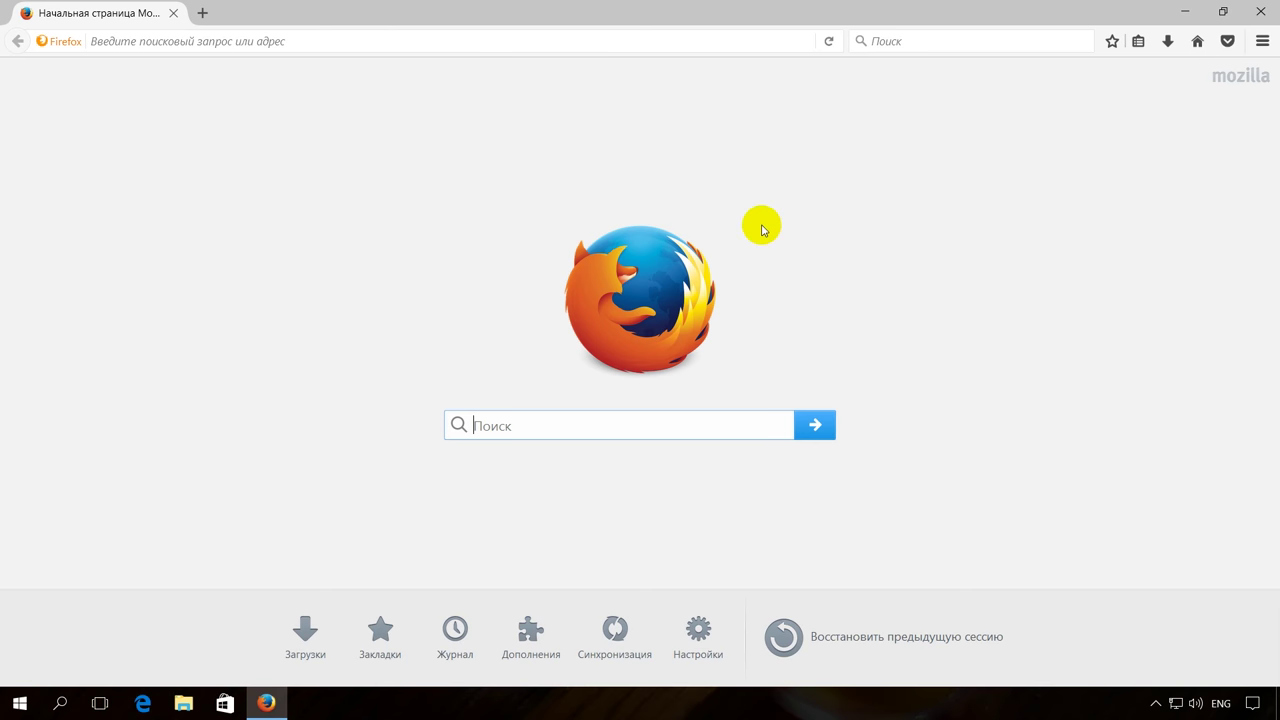
Step: In Mozilla Firefox, set the advanced network connection to use the system proxy settings and save it
left_click(1262, 41)
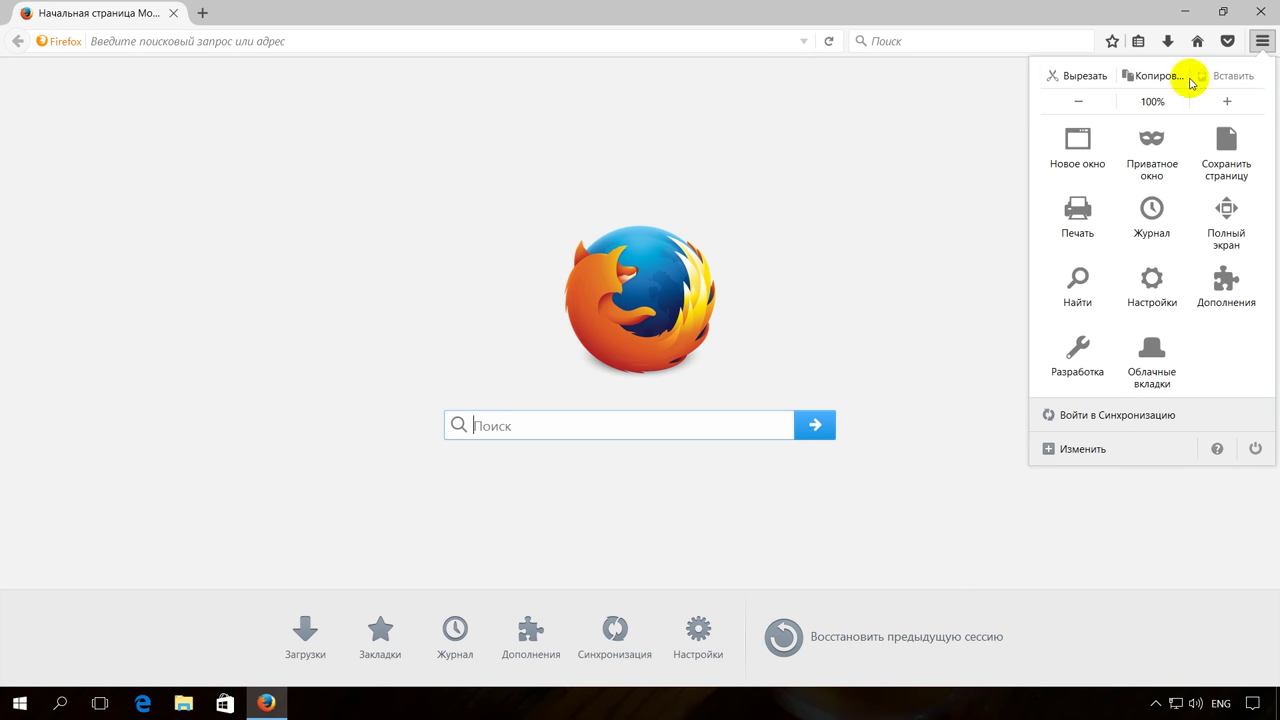
left_click(1146, 288)
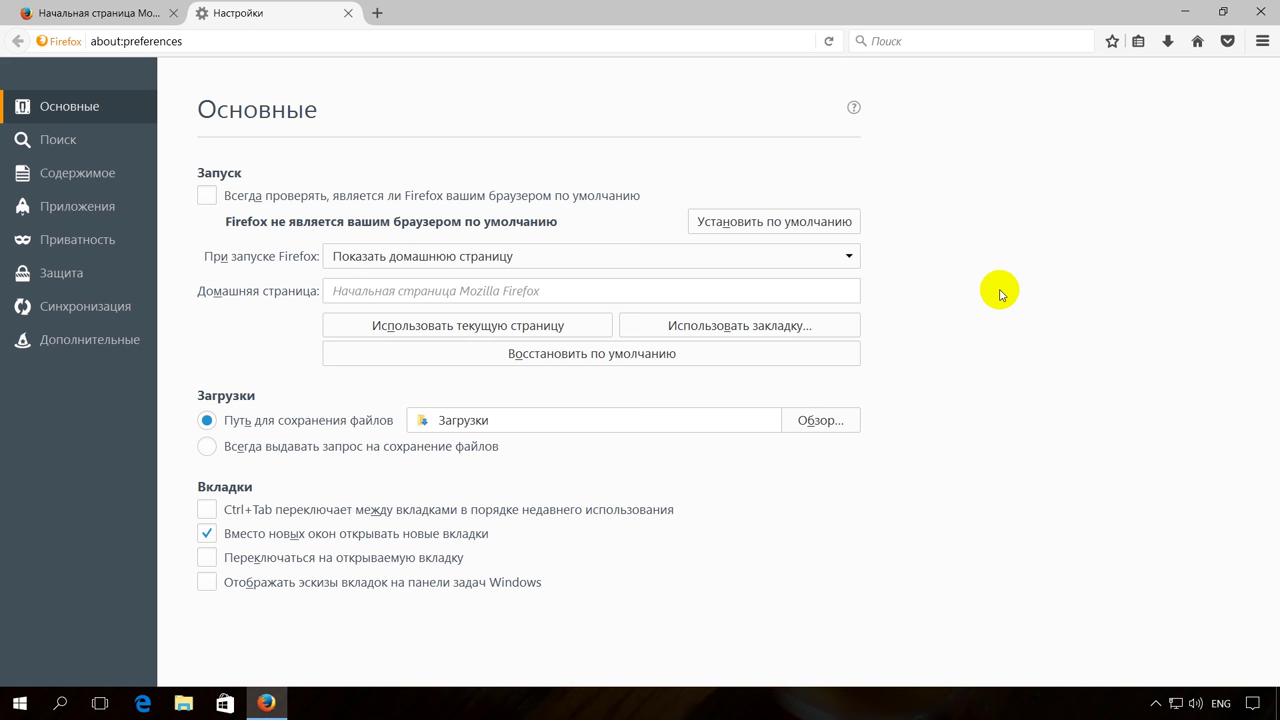
left_click(68, 344)
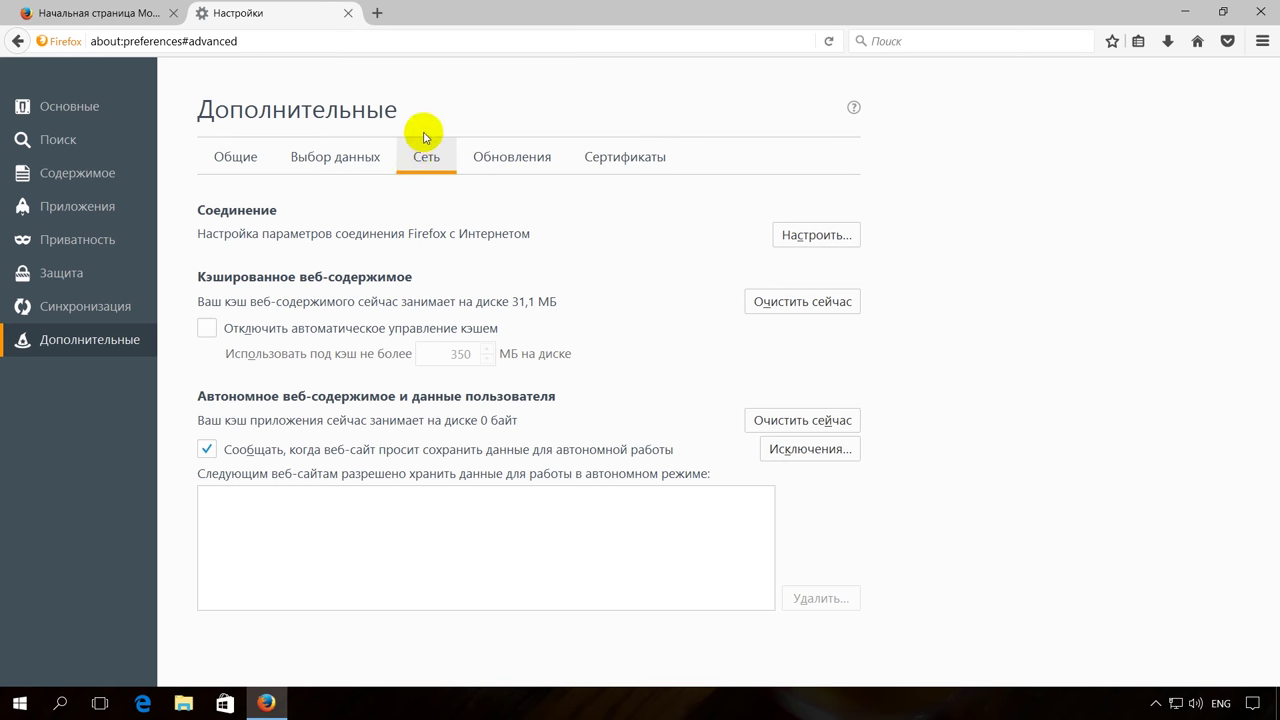
left_click(820, 232)
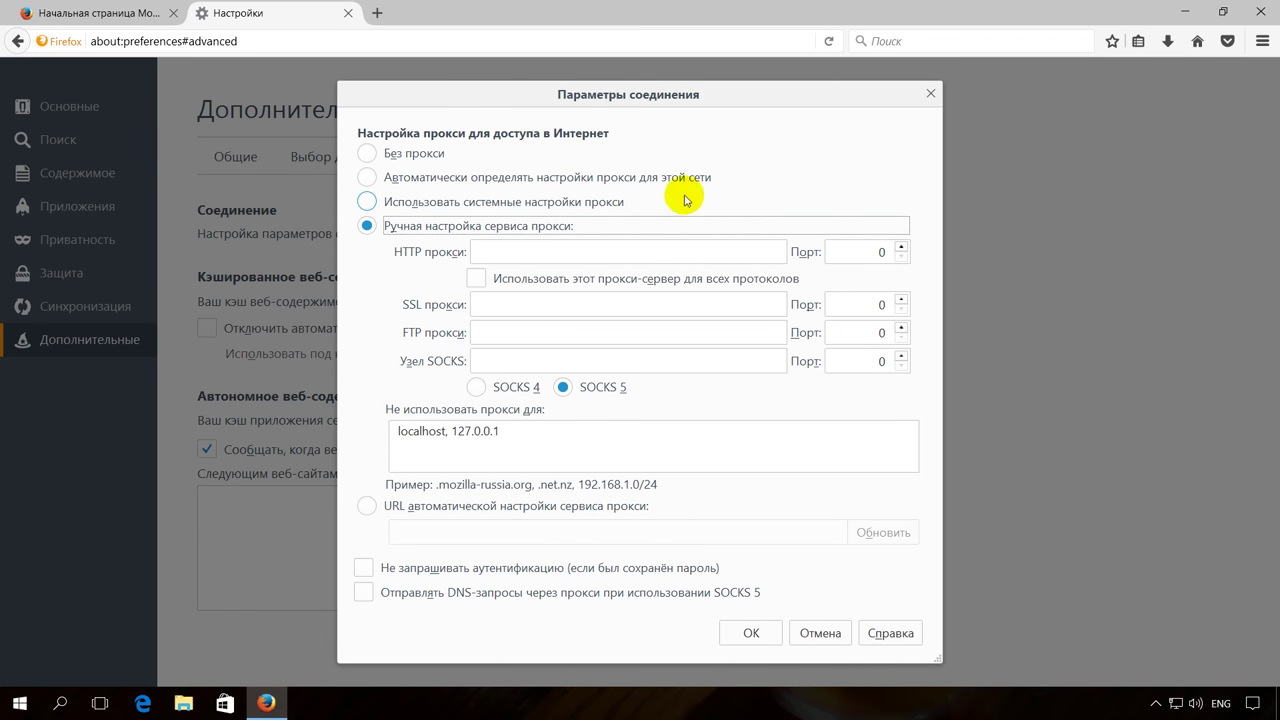
left_click(366, 202)
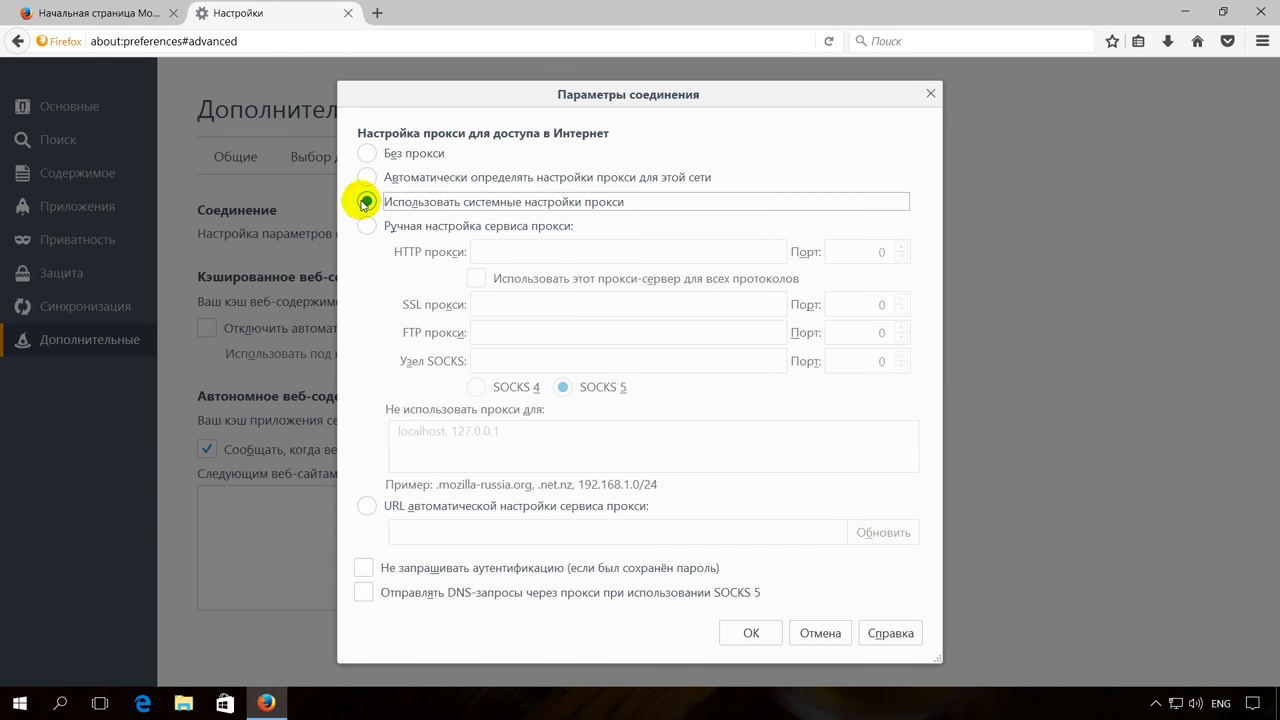
left_click(748, 634)
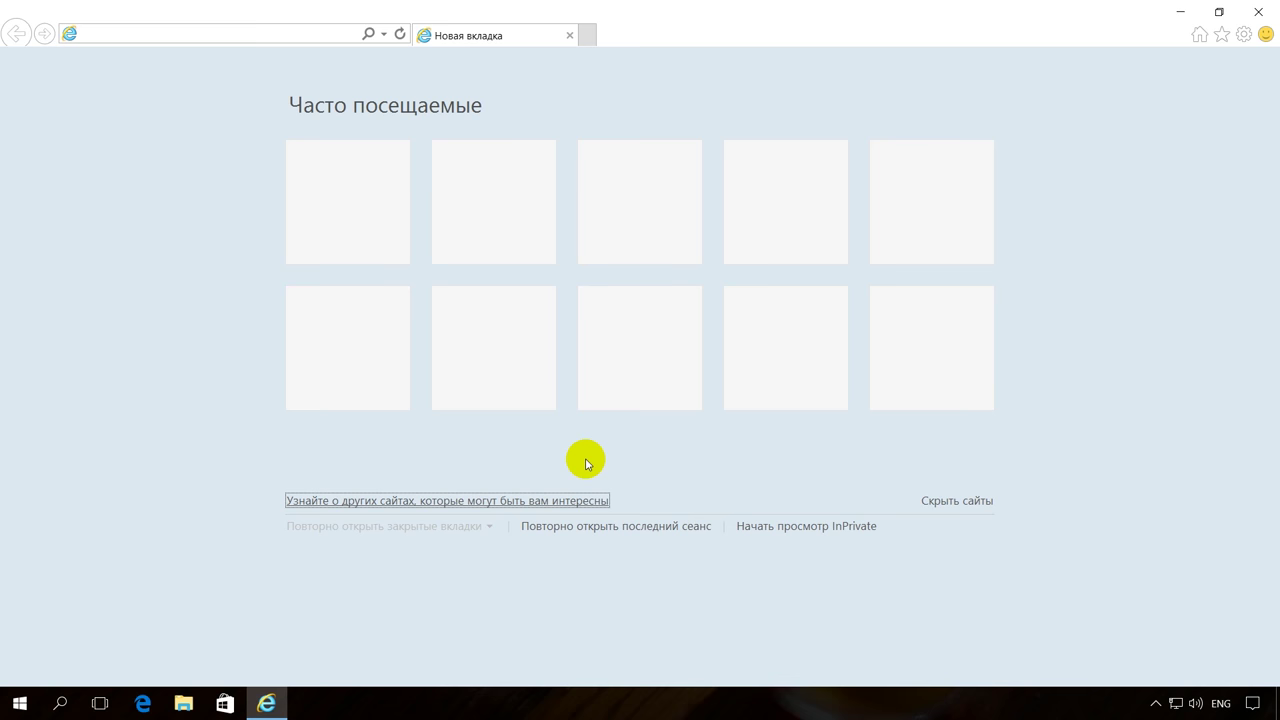
Step: Open the browser properties in Internet Explorer
left_click(1244, 35)
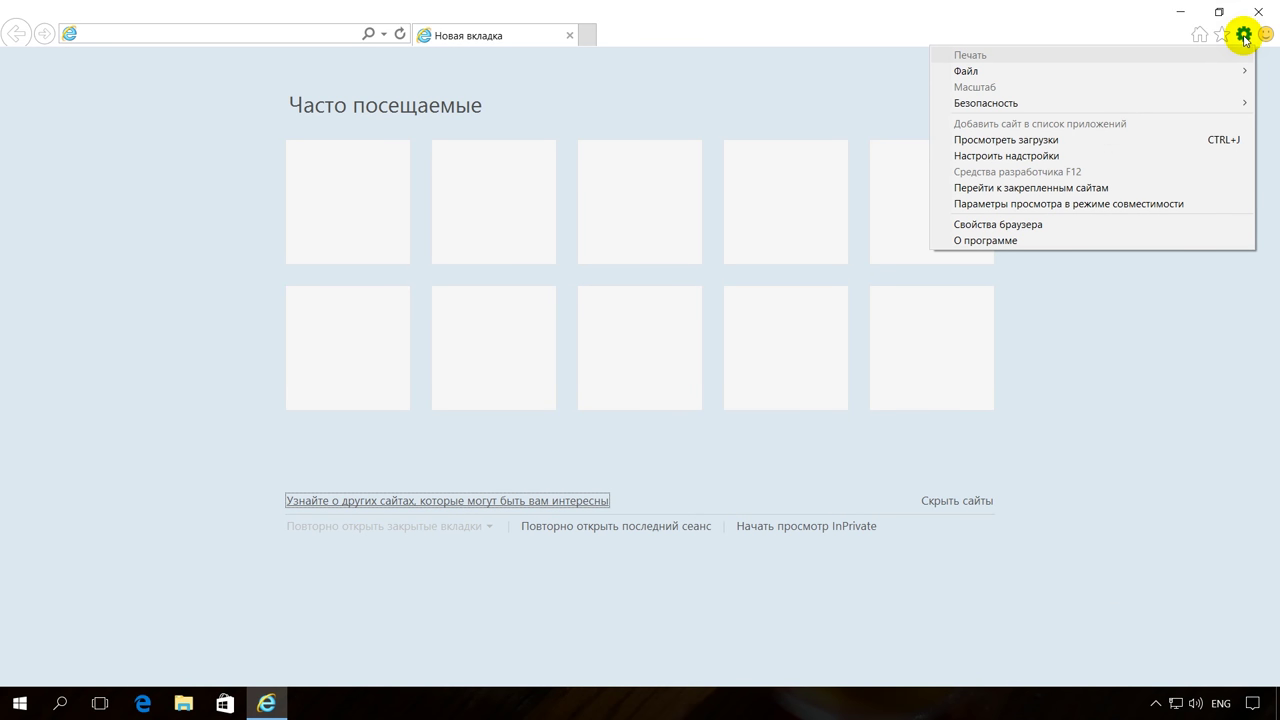
left_click(1028, 225)
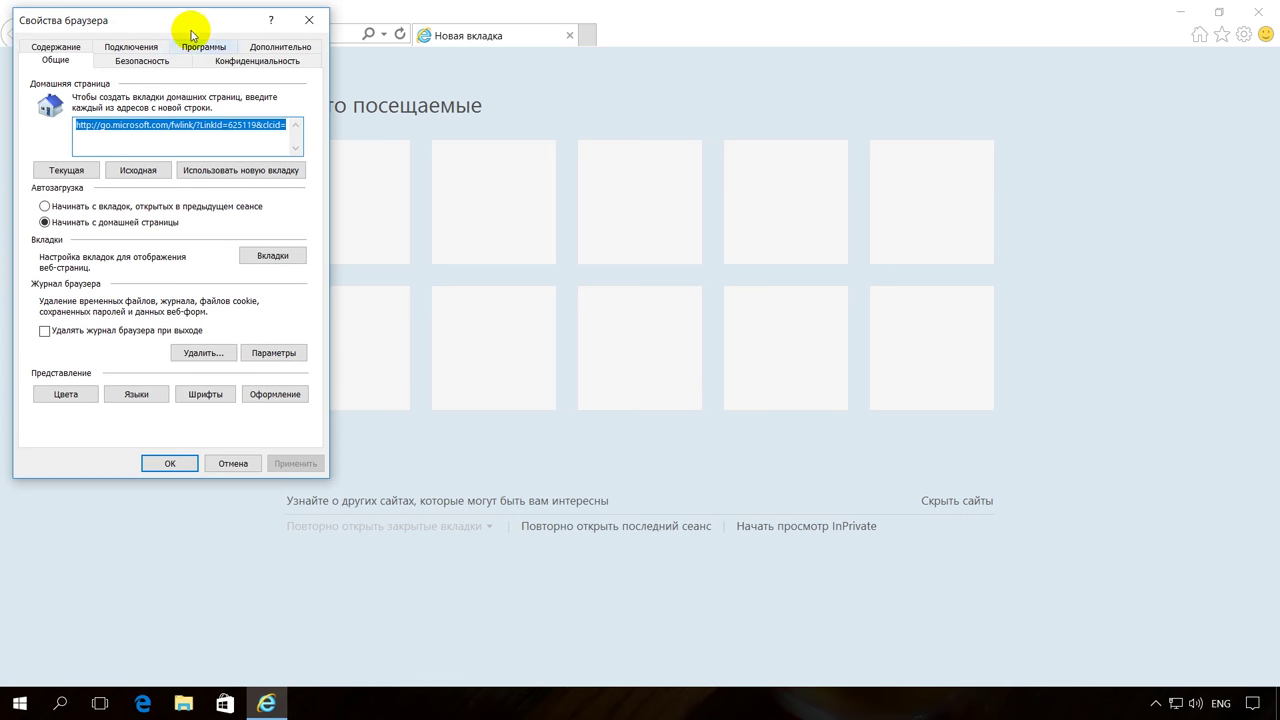
left_click_drag(186, 25, 495, 122)
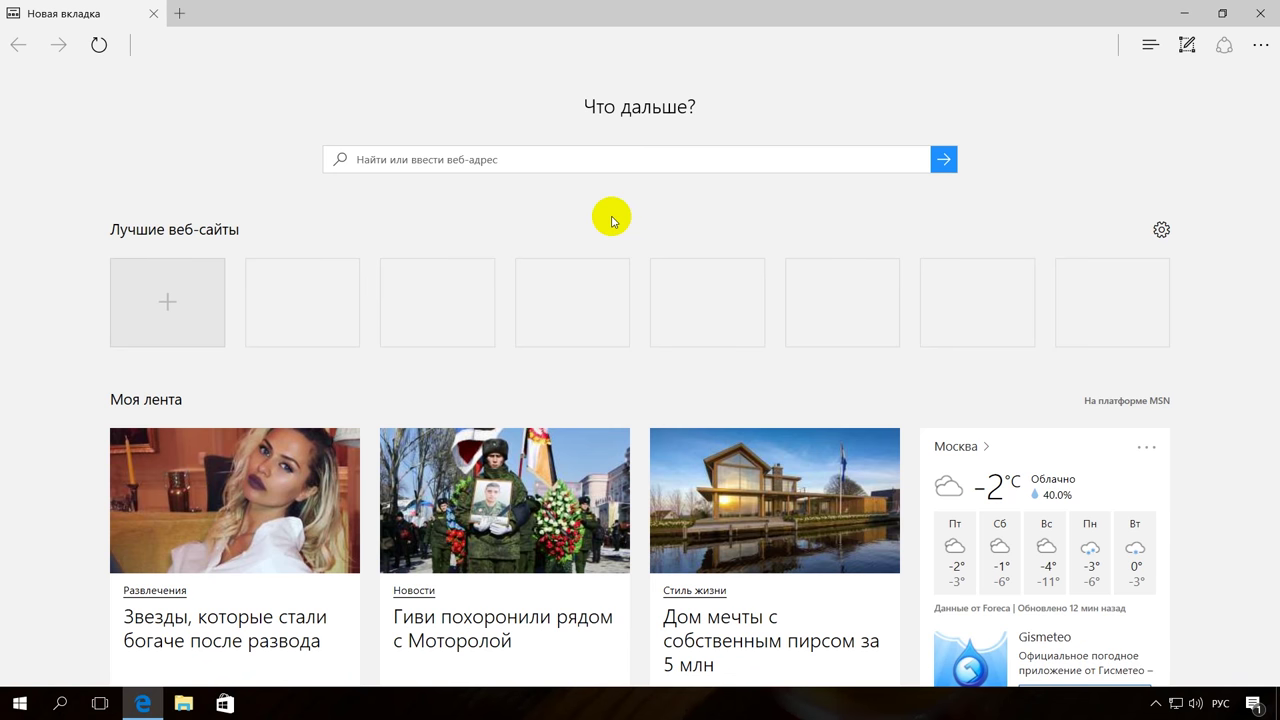
Step: In Microsoft Edge, open the Windows proxy server settings from the browser's advanced settings
left_click(1260, 44)
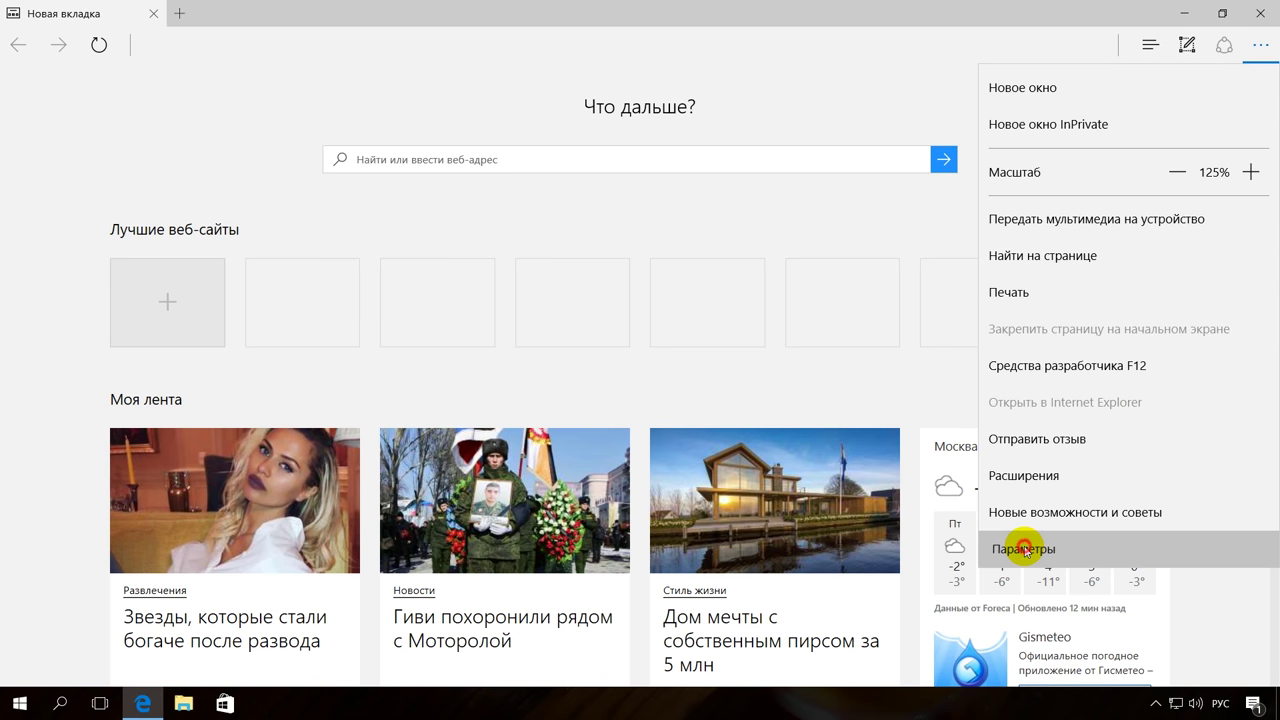
left_click(1105, 542)
scroll(1066, 411, "down", 6)
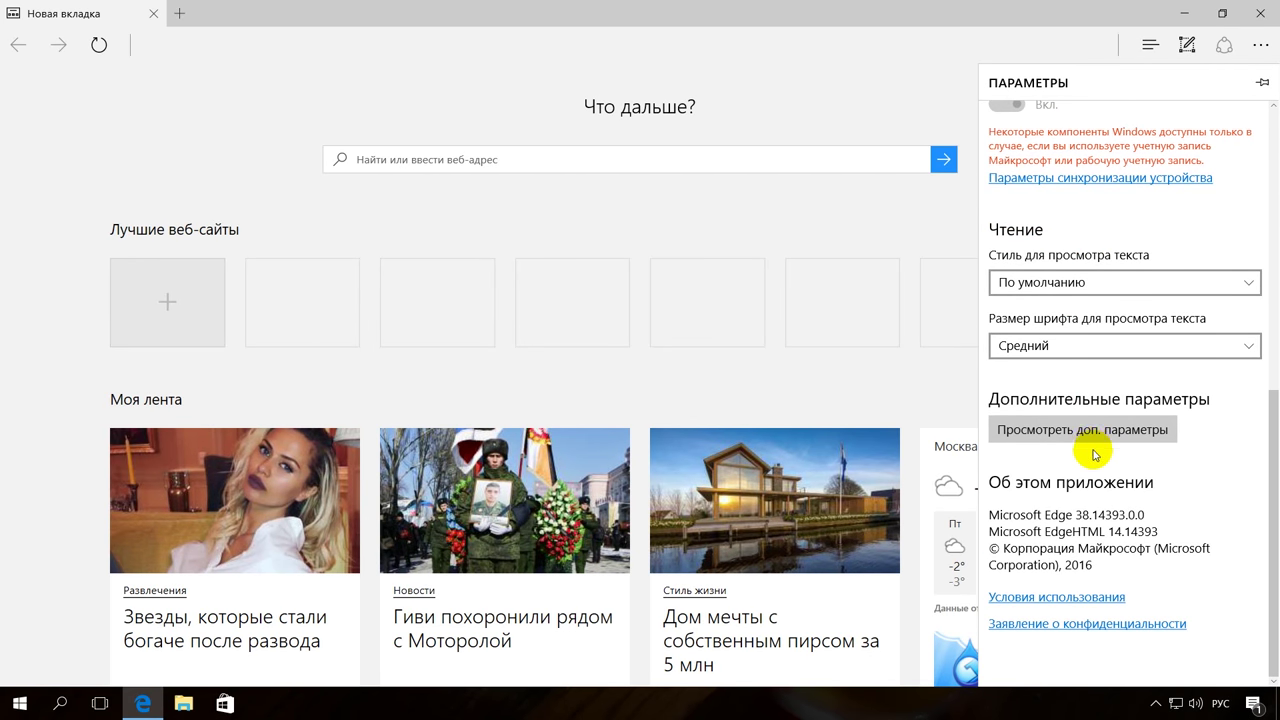
left_click(1066, 428)
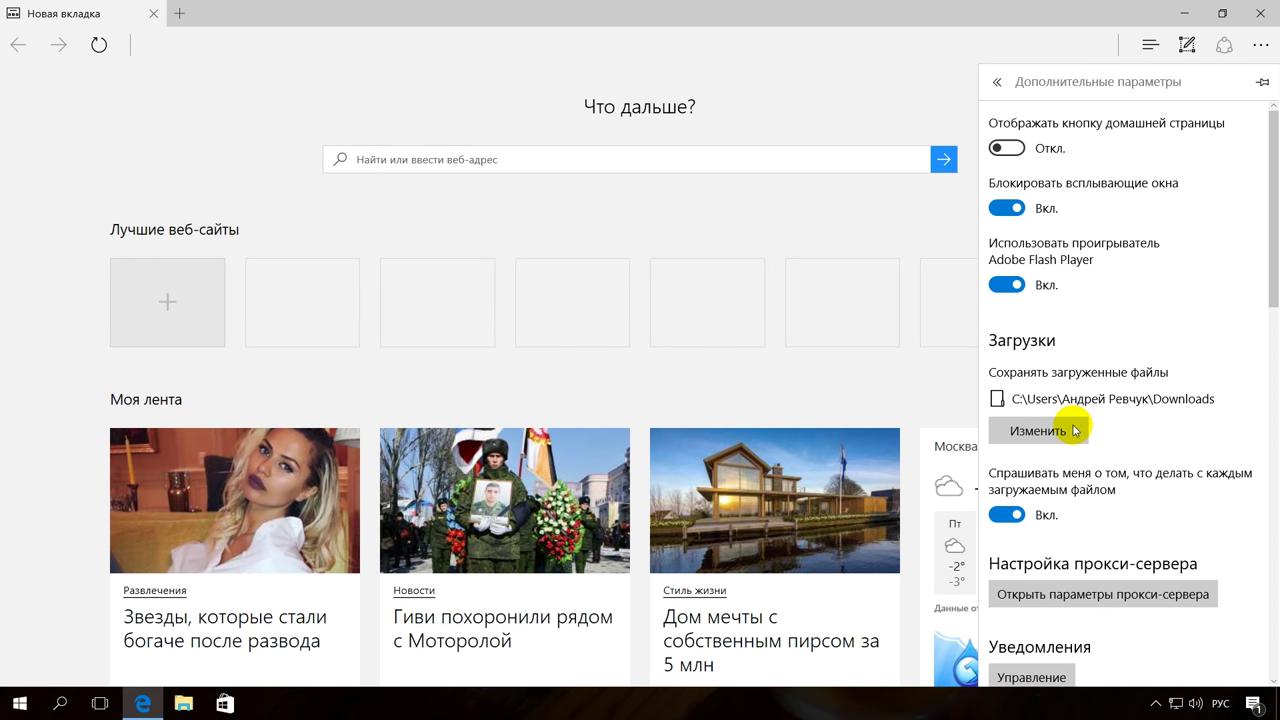
scroll(1075, 430, "down", 3)
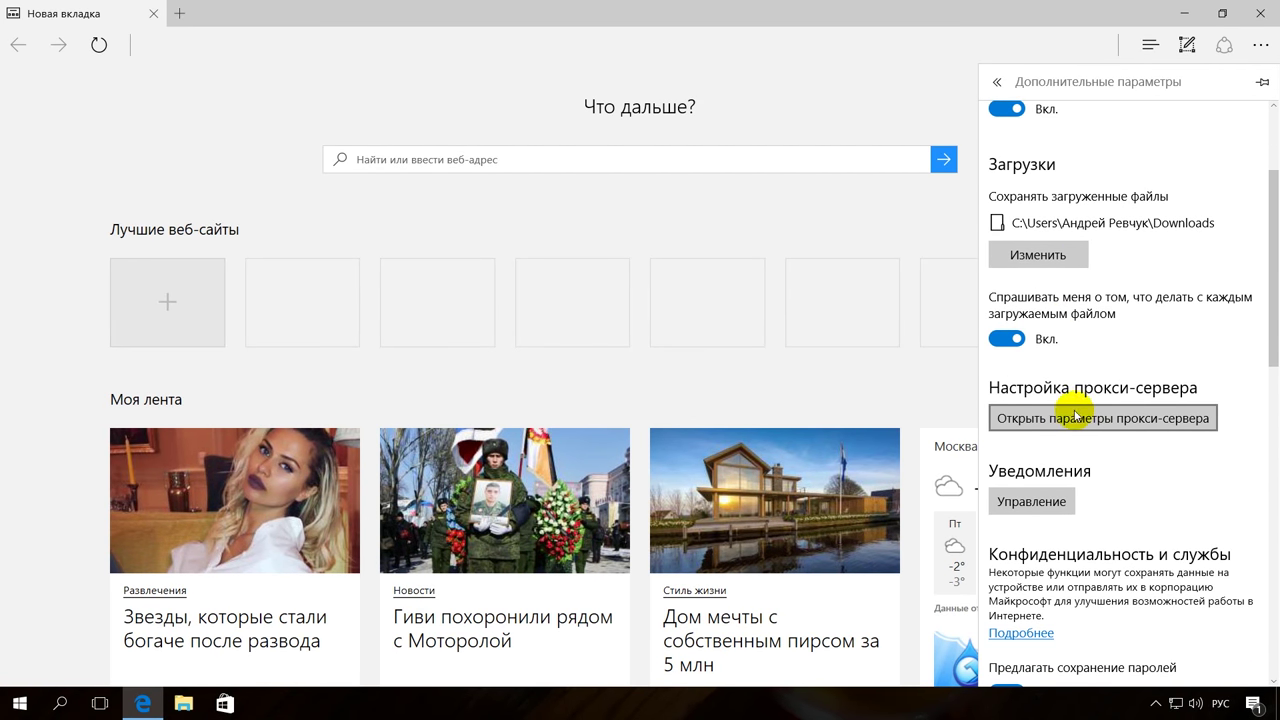
left_click(1068, 420)
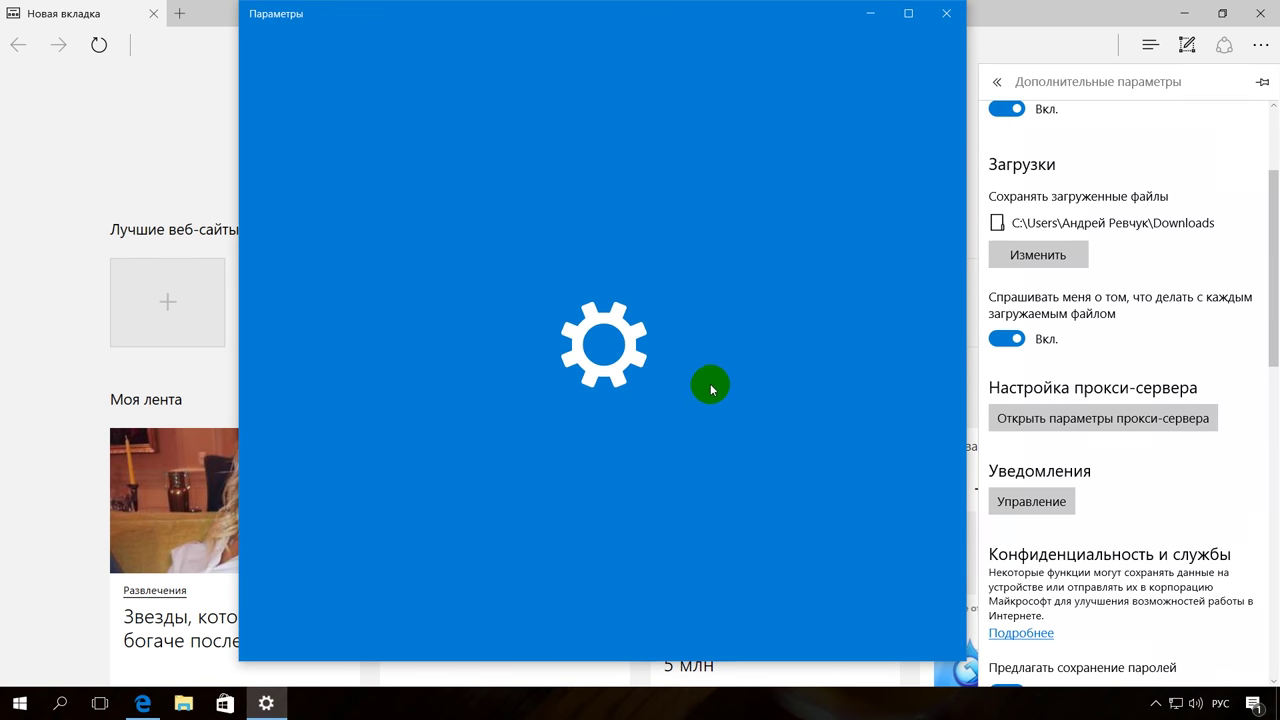
Step: Turn off the manually configured proxy server and turn on automatic detection of proxy settings
scroll(703, 375, "down", 2)
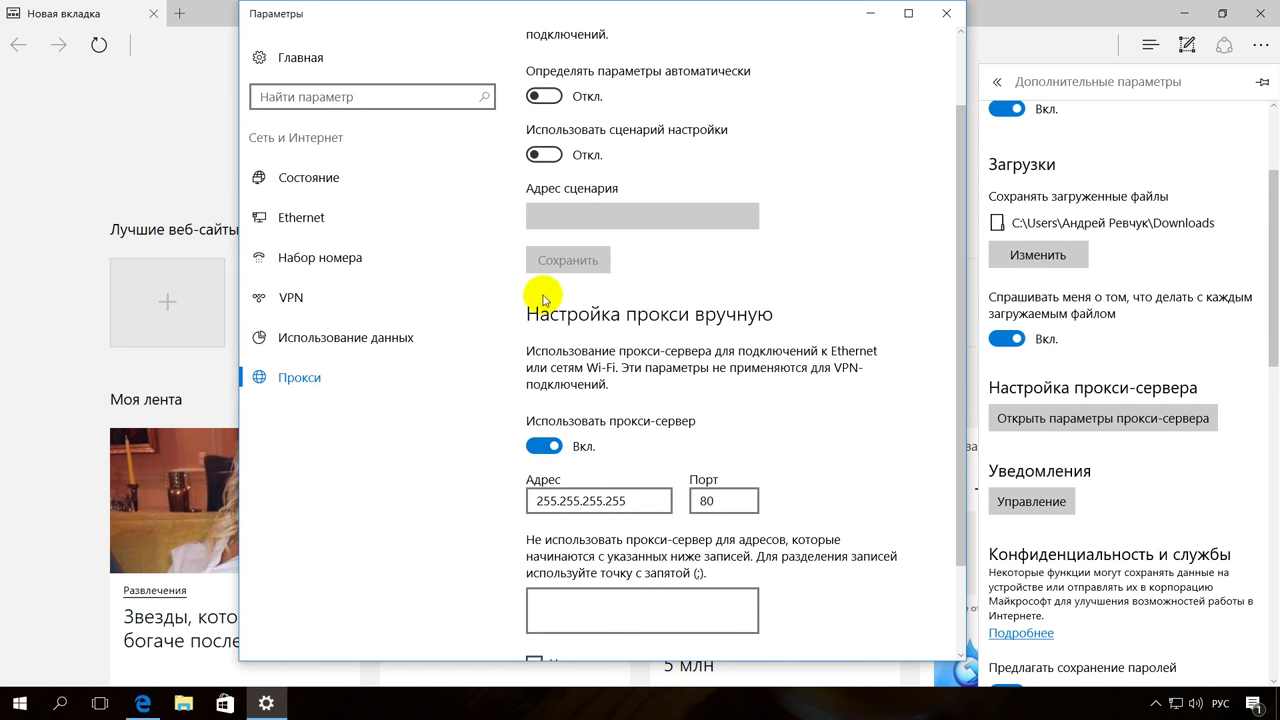
left_click(546, 447)
scroll(598, 415, "up", 2)
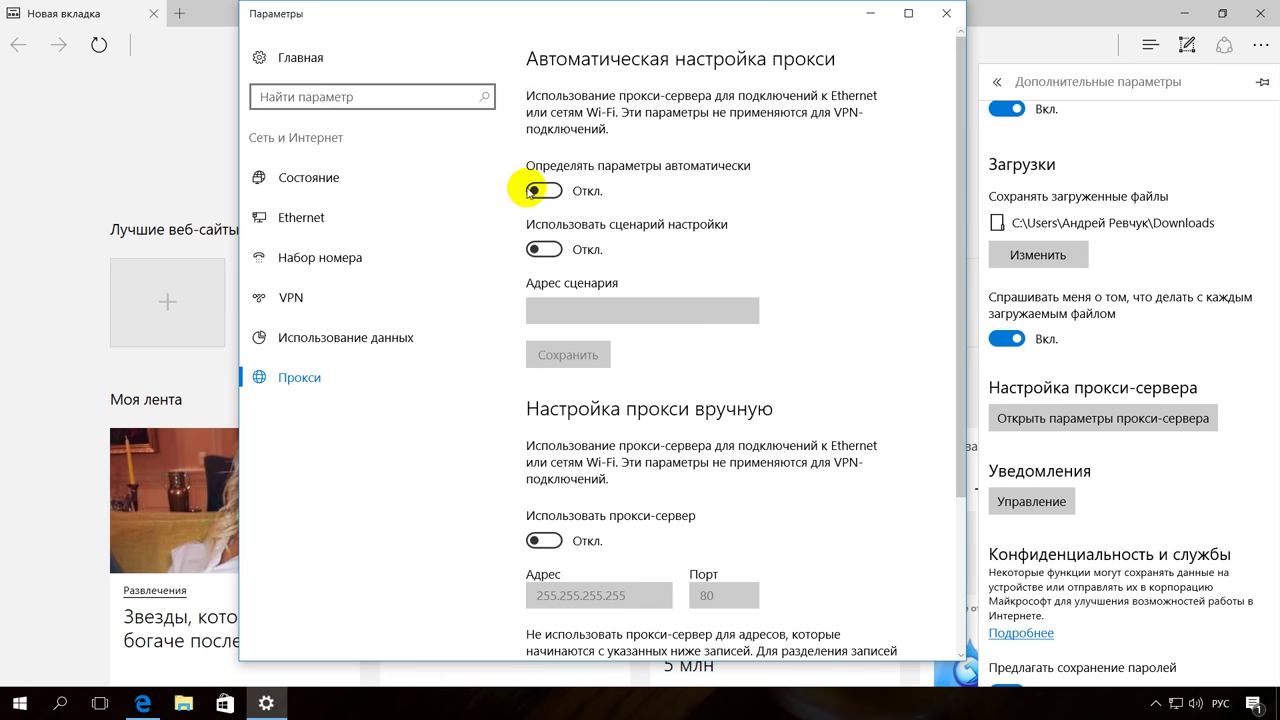
left_click(554, 193)
scroll(575, 252, "down", 2)
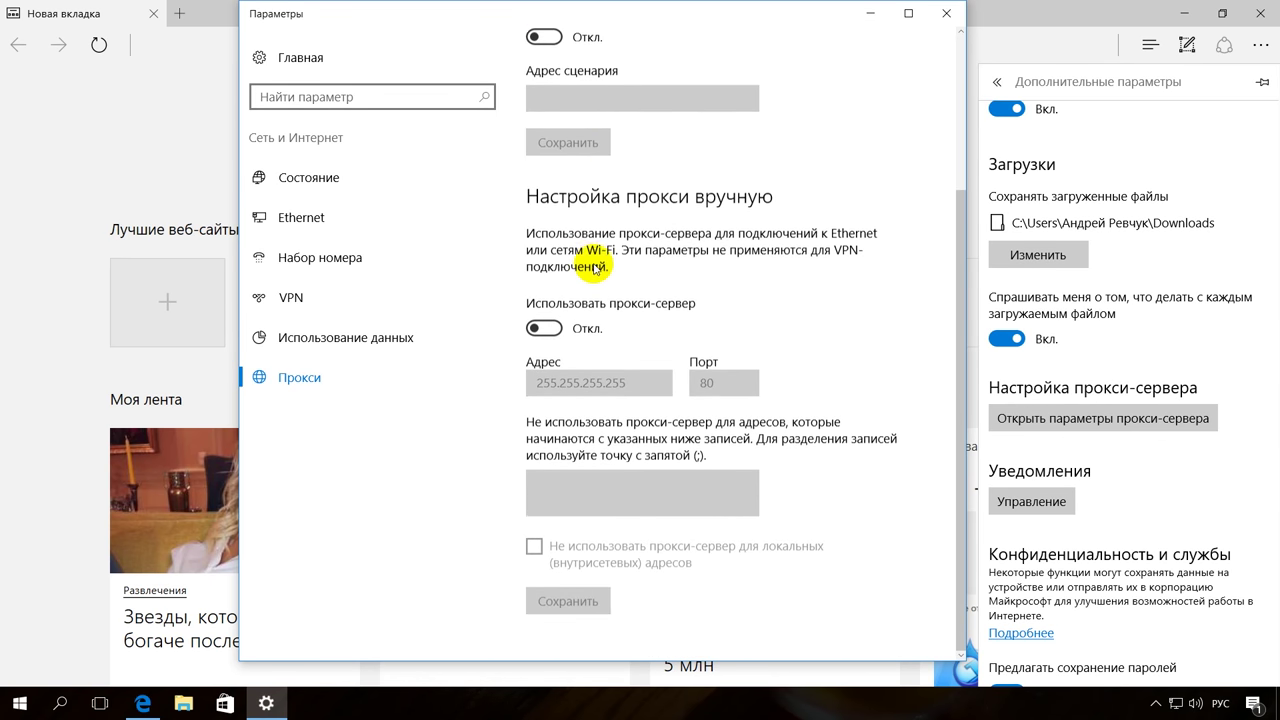
scroll(628, 298, "up", 2)
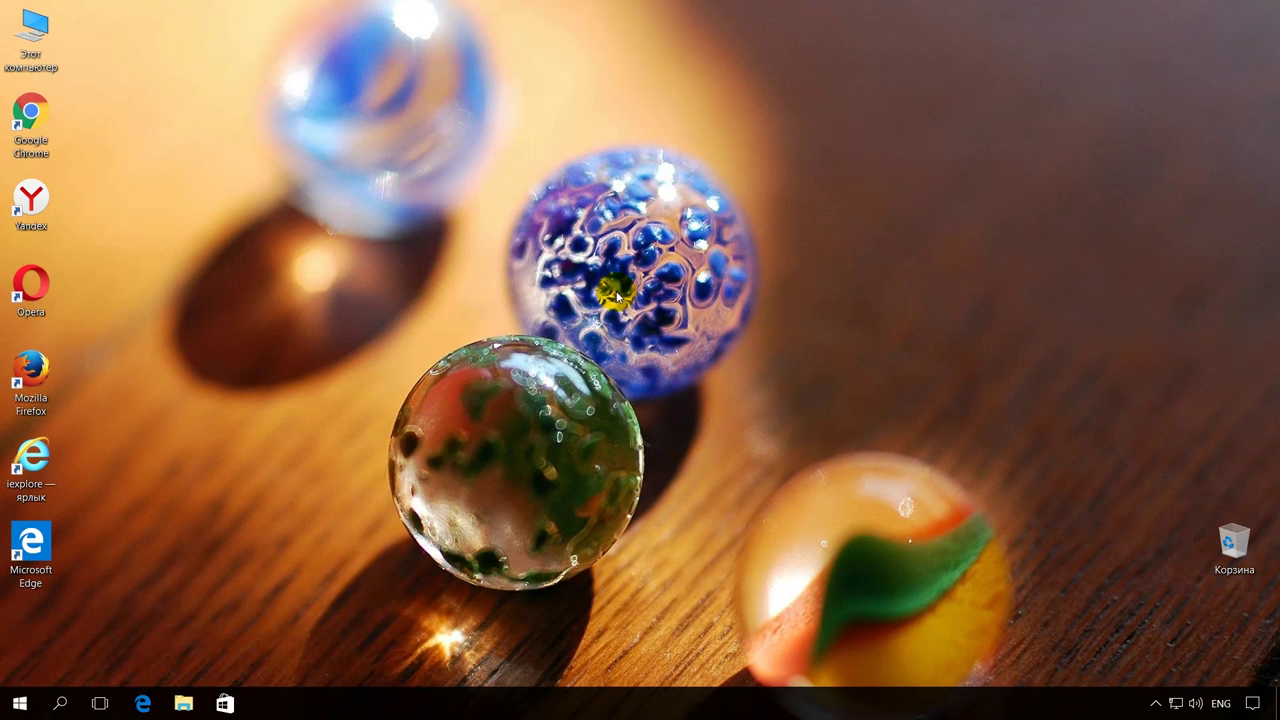
Step: Launch the Registry Editor by running the regedit command
key("super+r")
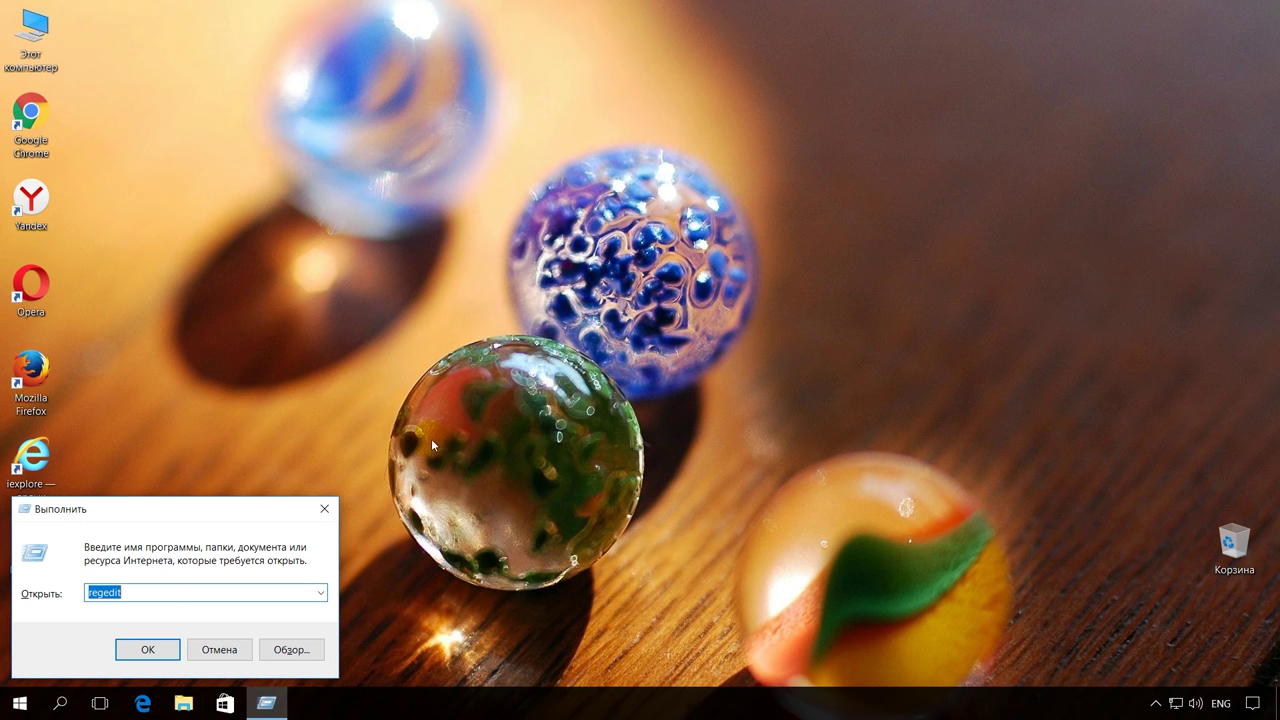
left_click(148, 649)
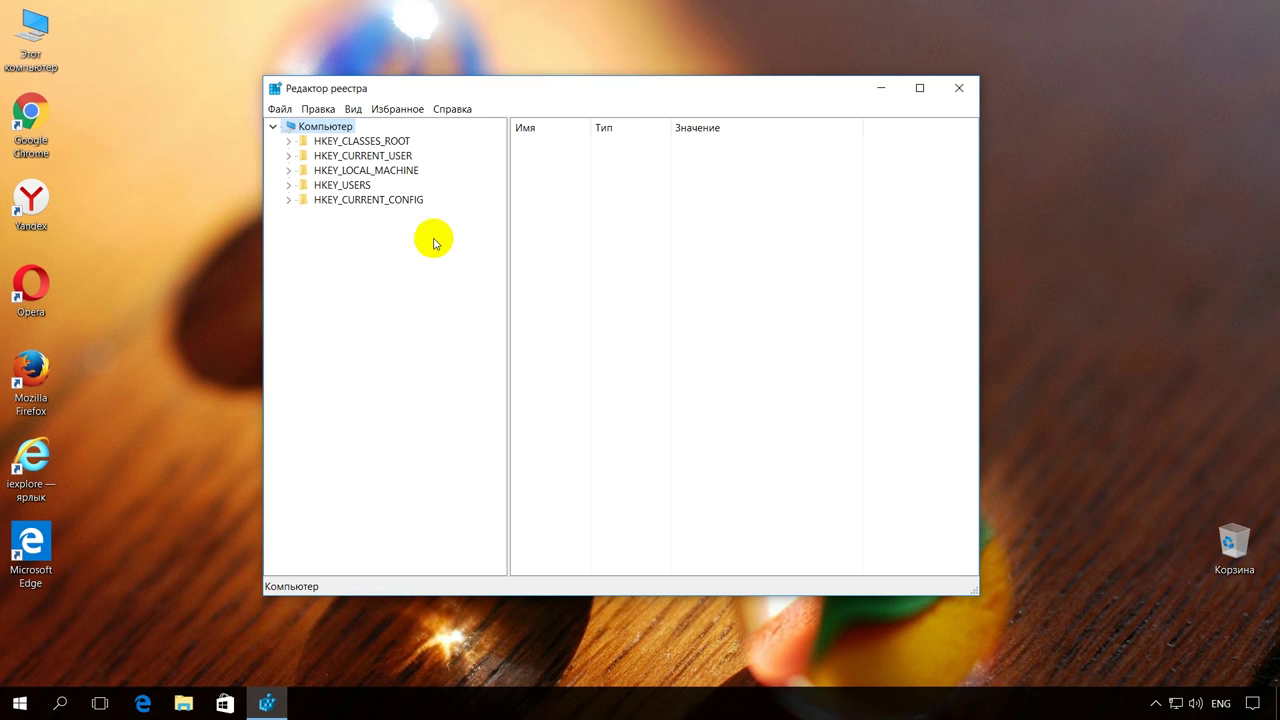
Step: Open the registry key HKEY_LOCAL_MACHINE\SOFTWARE\Microsoft\Windows NT\CurrentVersion\Windows
double_click(390, 171)
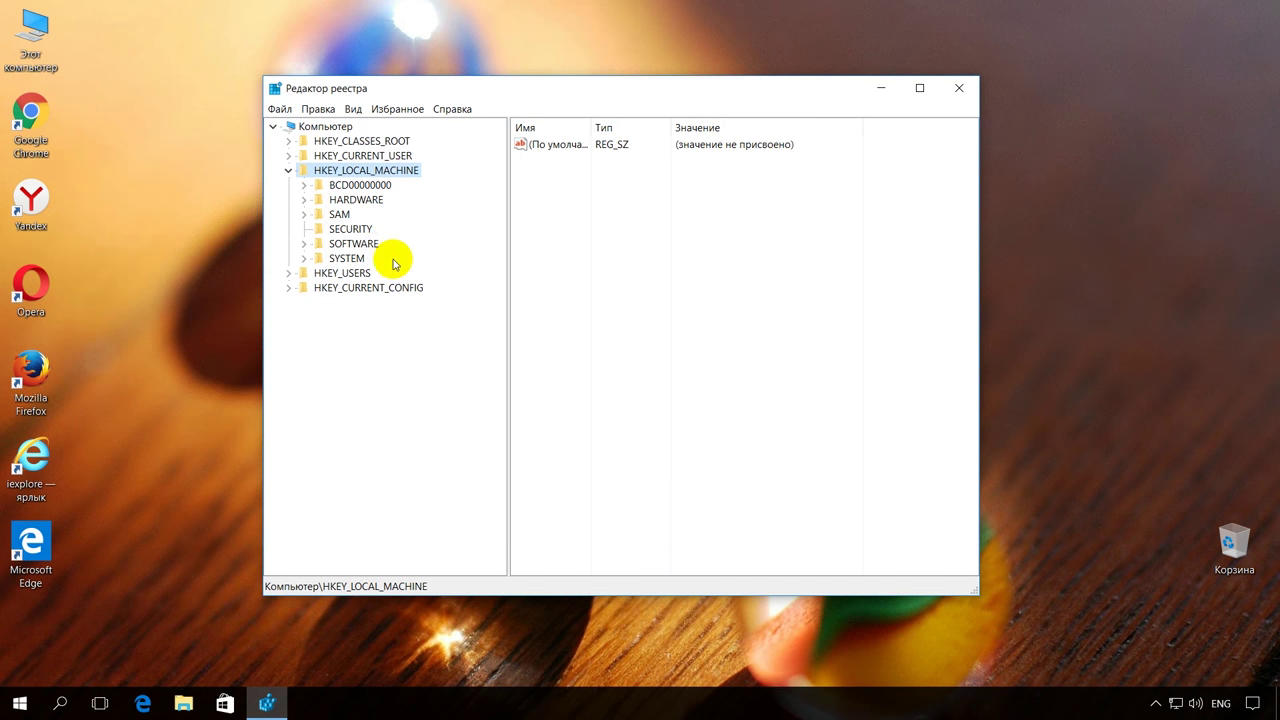
double_click(356, 245)
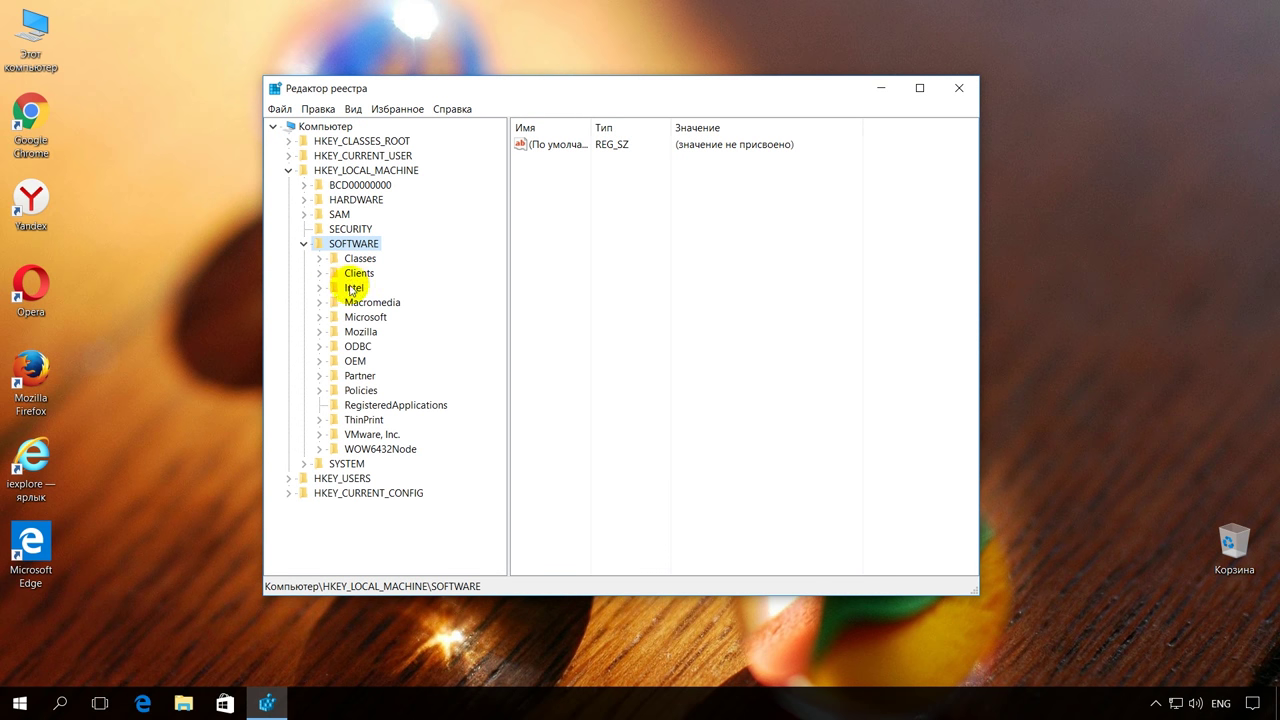
double_click(372, 317)
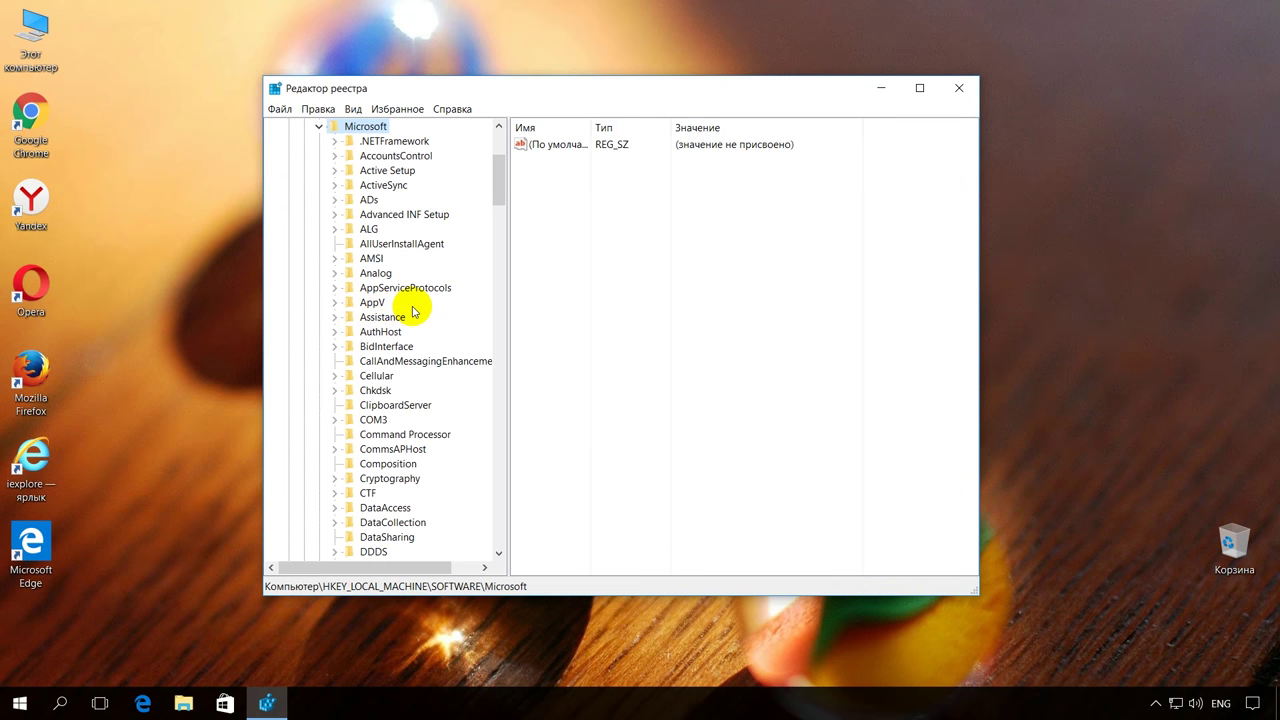
scroll(414, 306, "down", 14)
scroll(414, 306, "down", 15)
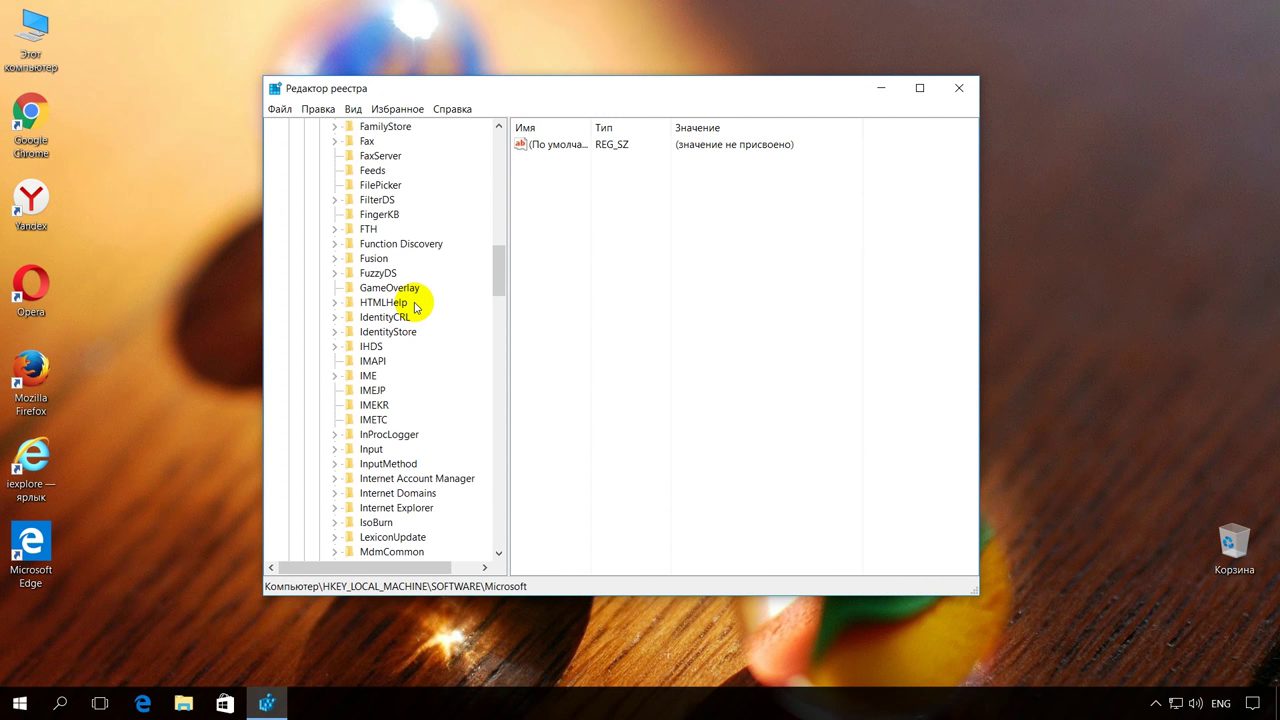
scroll(414, 306, "down", 20)
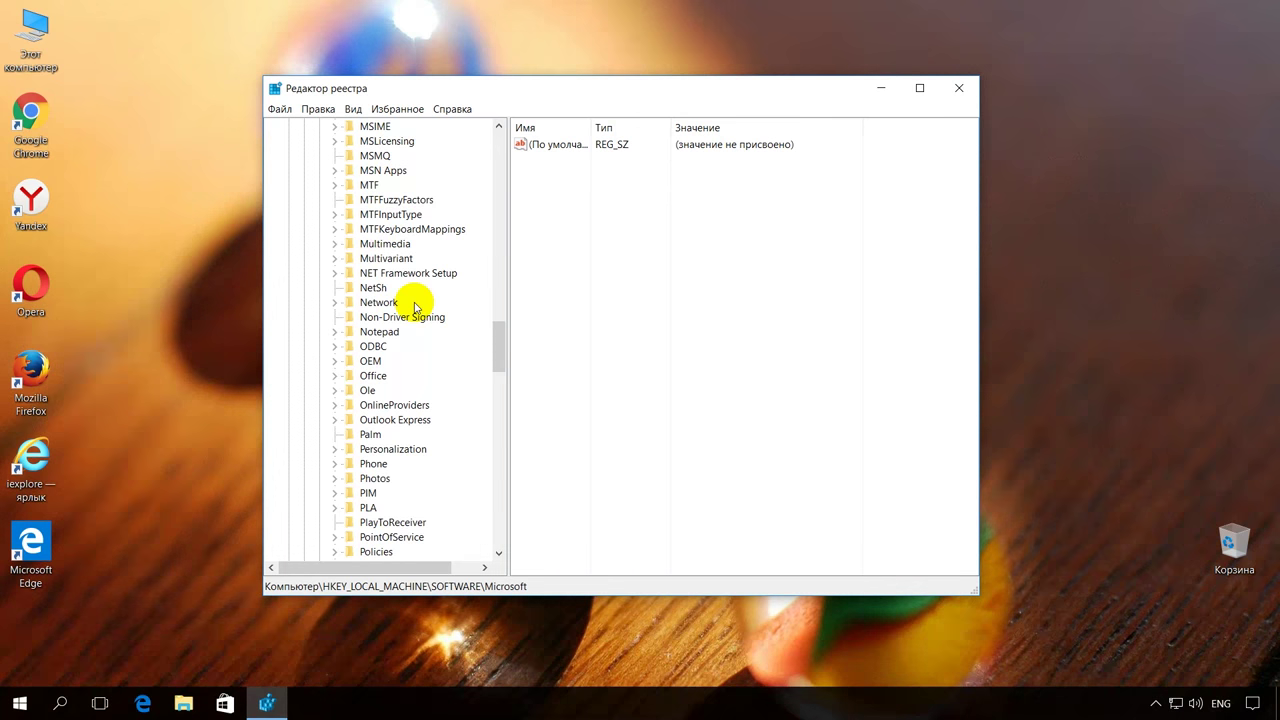
scroll(414, 306, "down", 11)
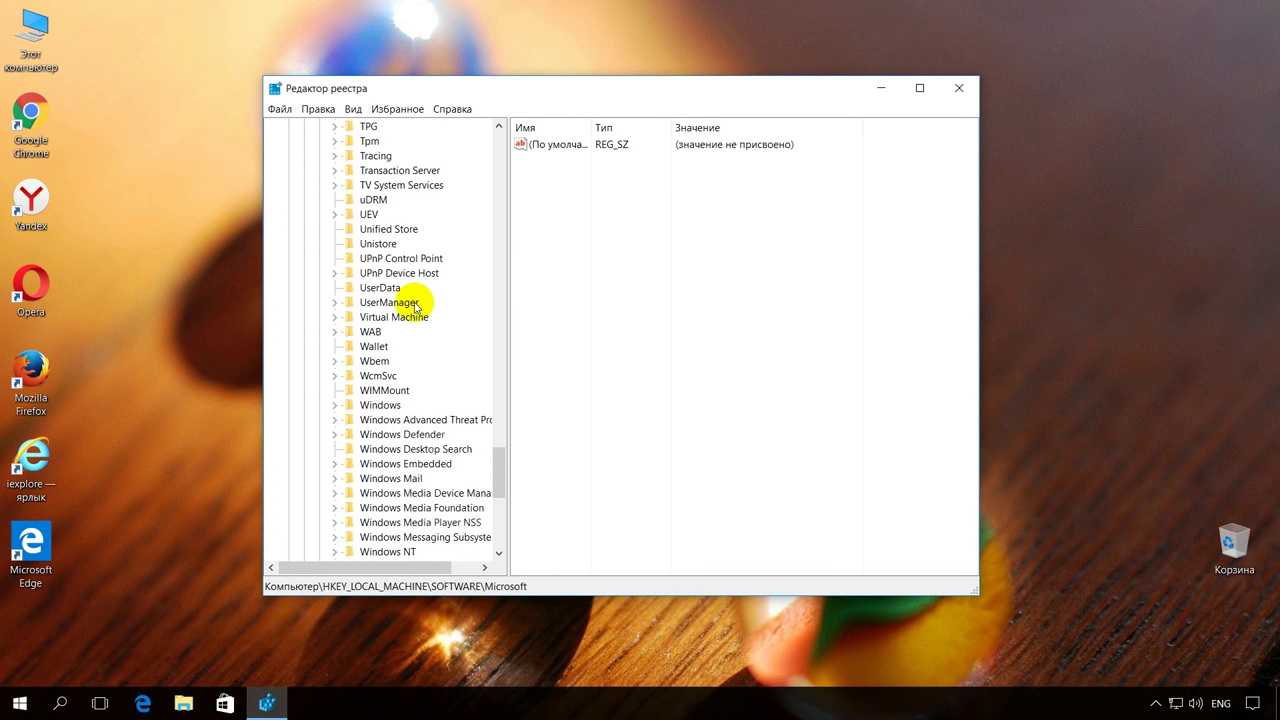
double_click(410, 378)
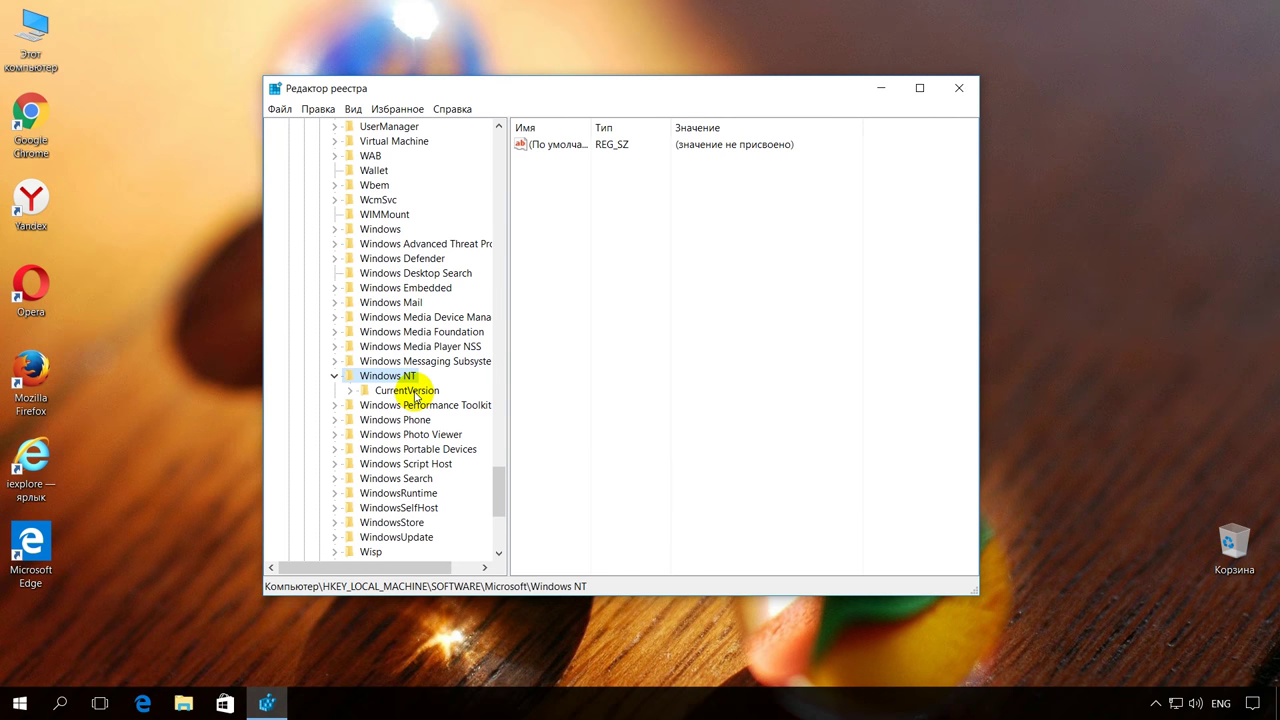
double_click(414, 392)
scroll(423, 374, "down", 4)
scroll(423, 374, "down", 18)
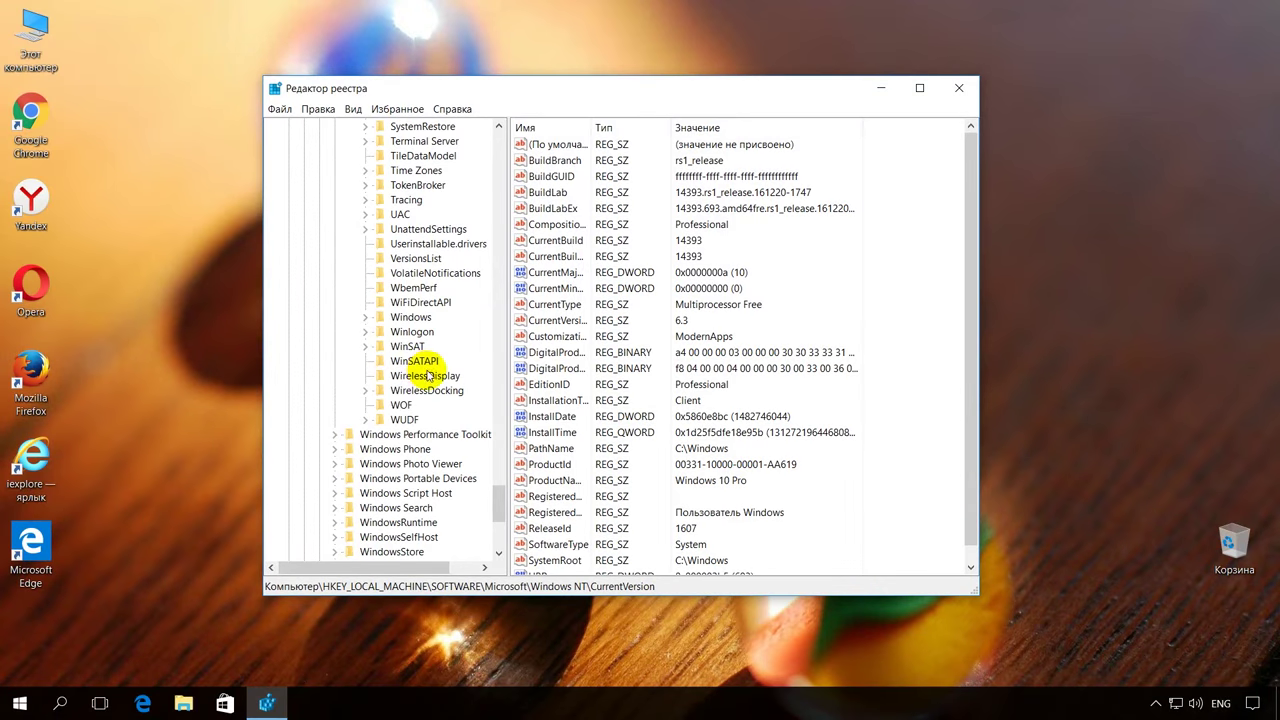
double_click(412, 318)
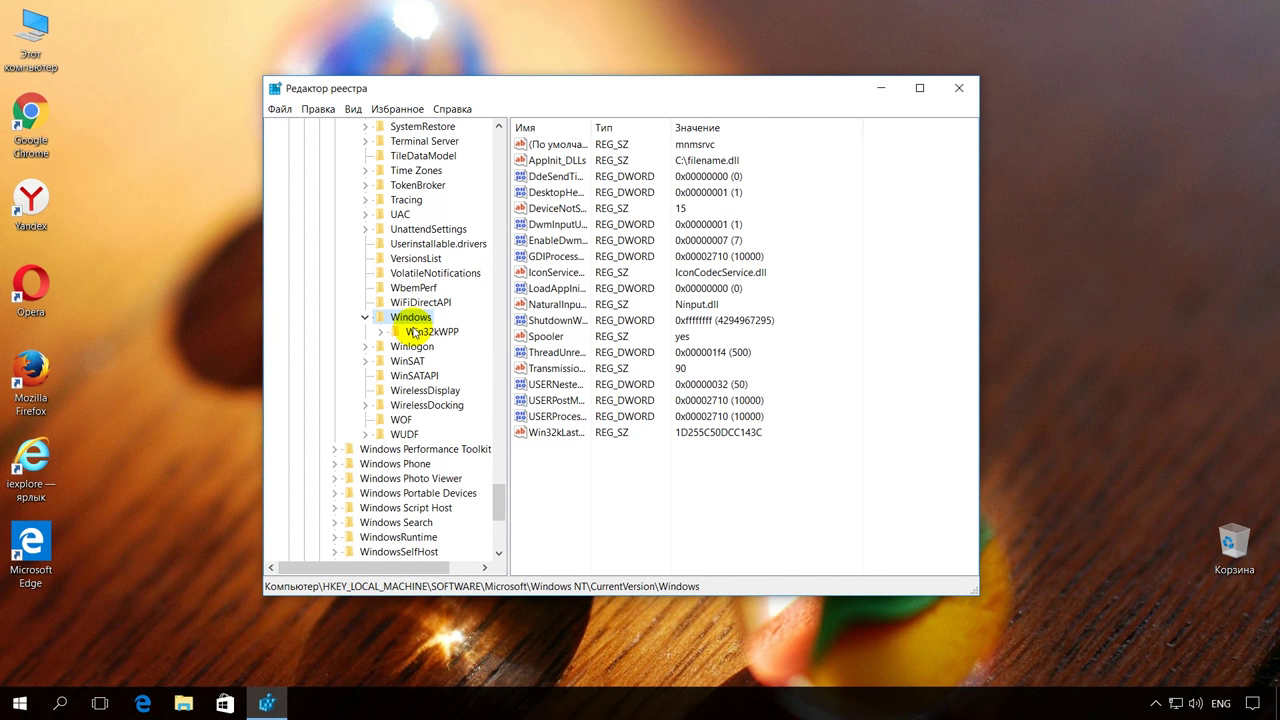
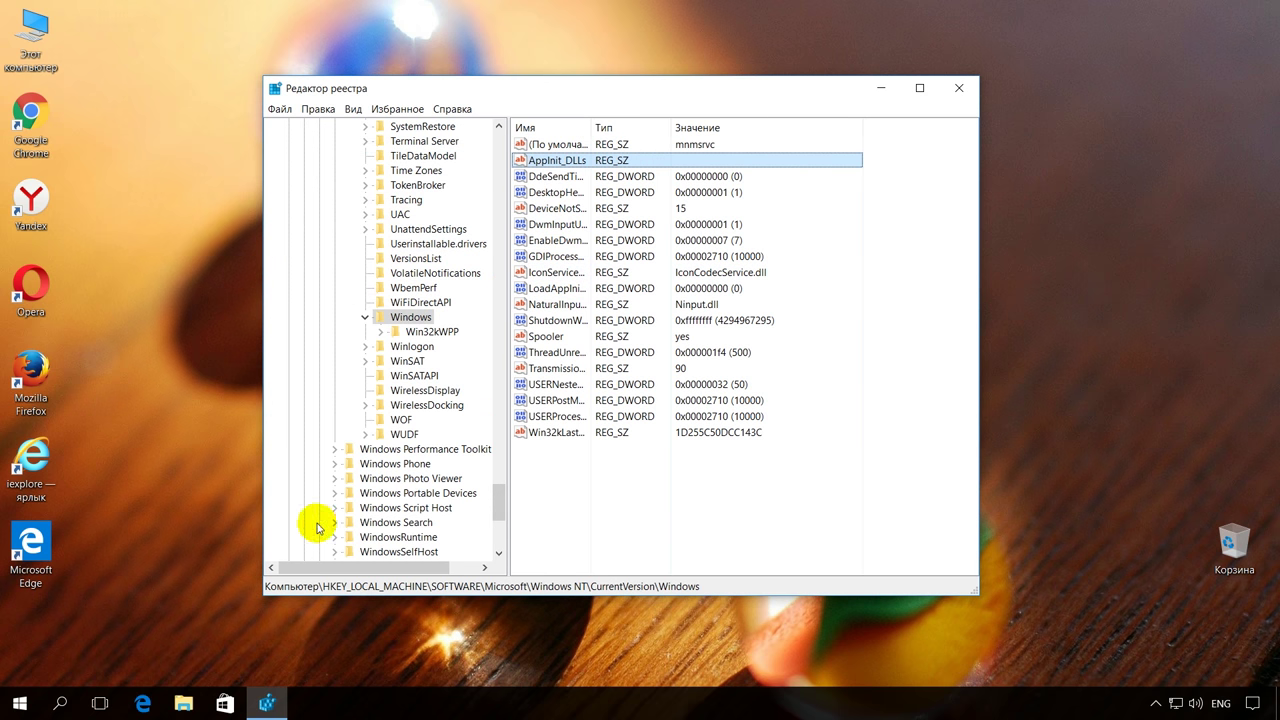
Step: In File Explorer, go to the C: drive and turn on the display of hidden items
left_click(184, 701)
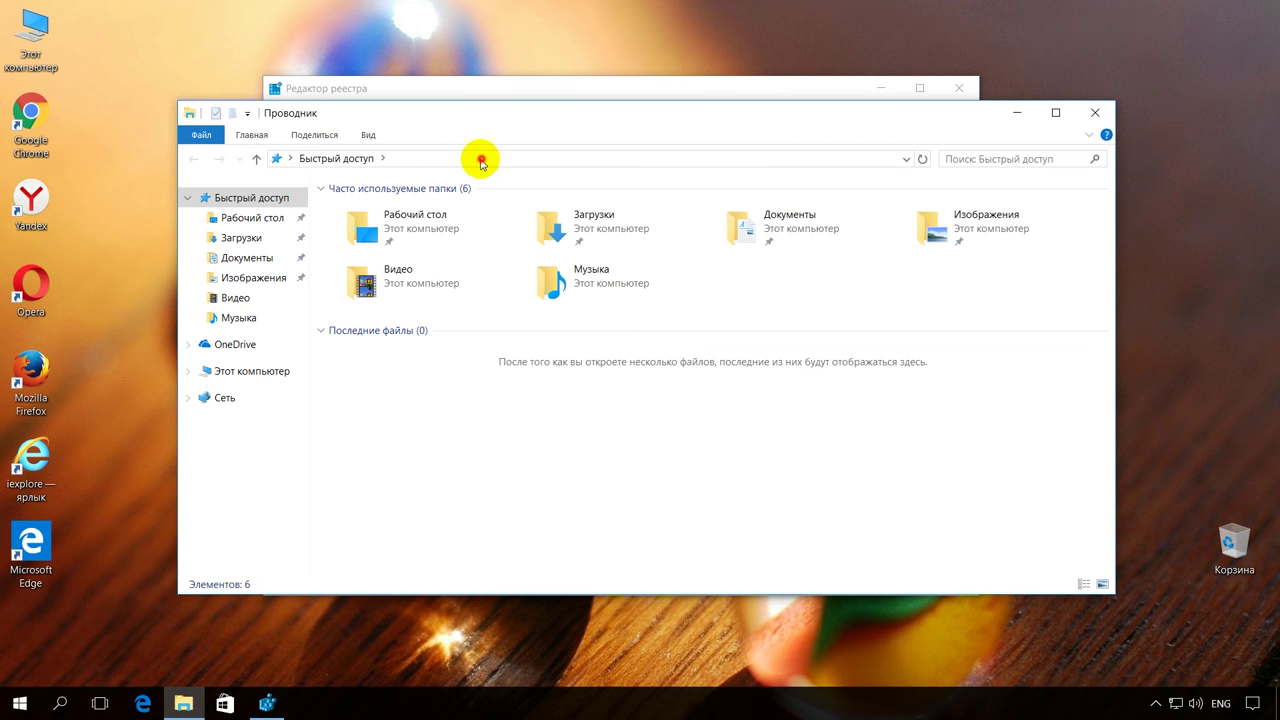
left_click(480, 159)
type("C:")
key("Return")
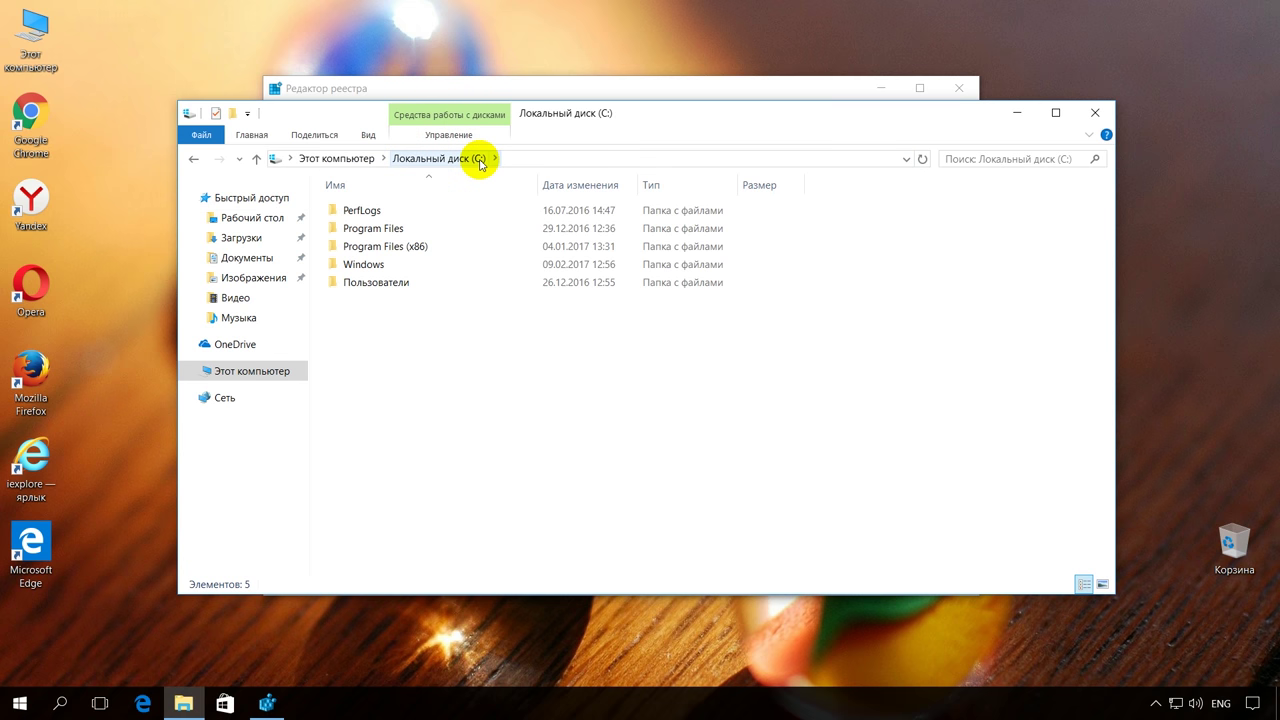
left_click(372, 135)
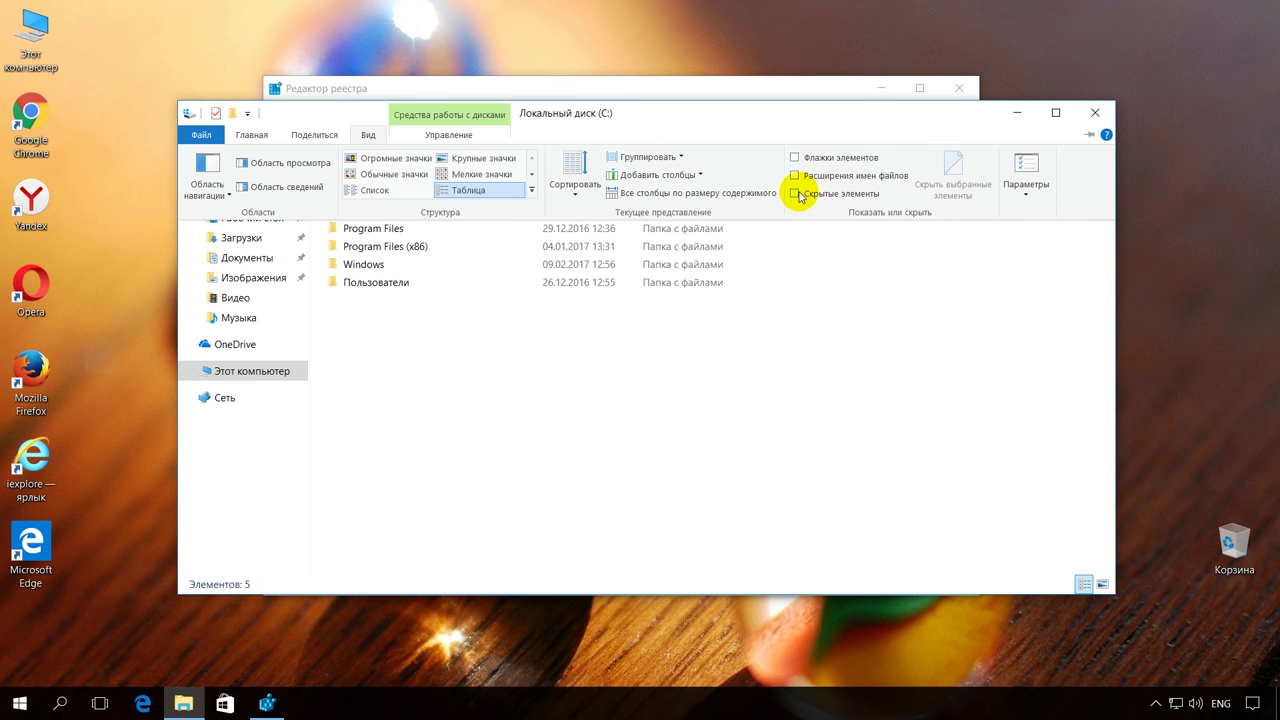
left_click(796, 193)
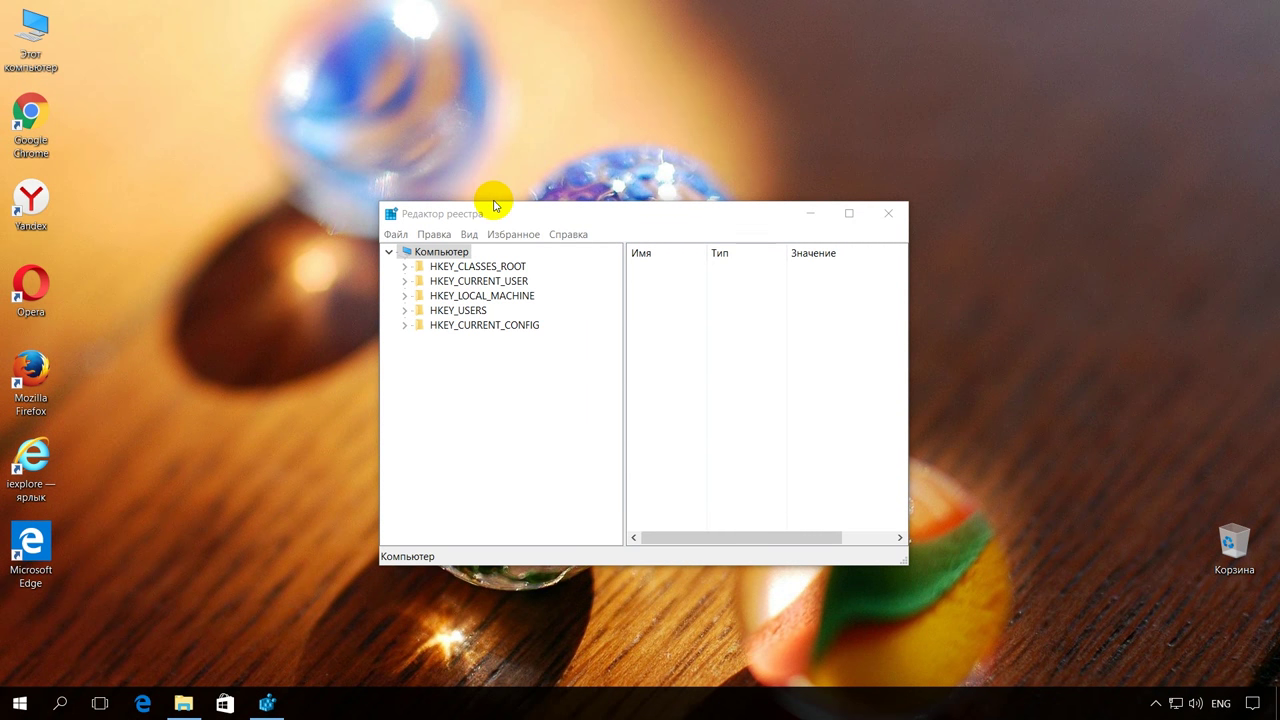
Step: Examine the subkeys of HKEY_CURRENT_USER\SOFTWARE\Microsoft\Windows NT\CurrentVersion in the Registry Editor, and close the editor
left_click(475, 283)
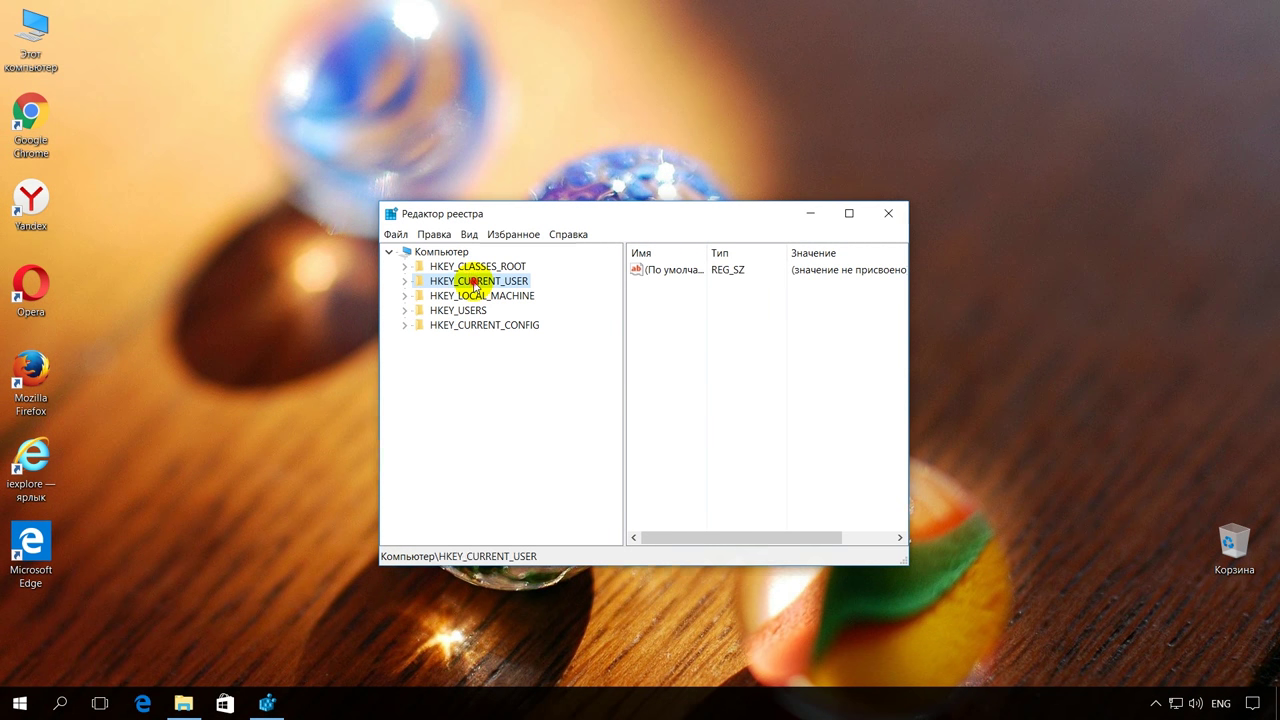
double_click(475, 283)
left_click(467, 428)
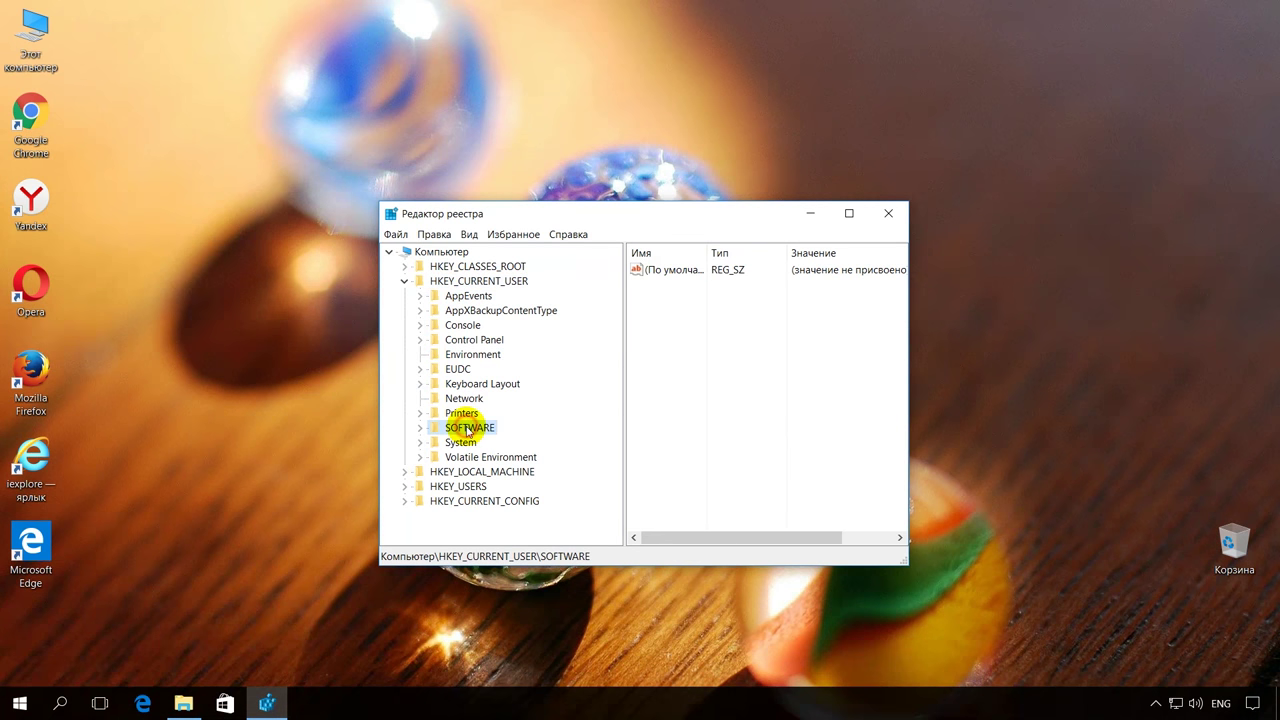
double_click(467, 428)
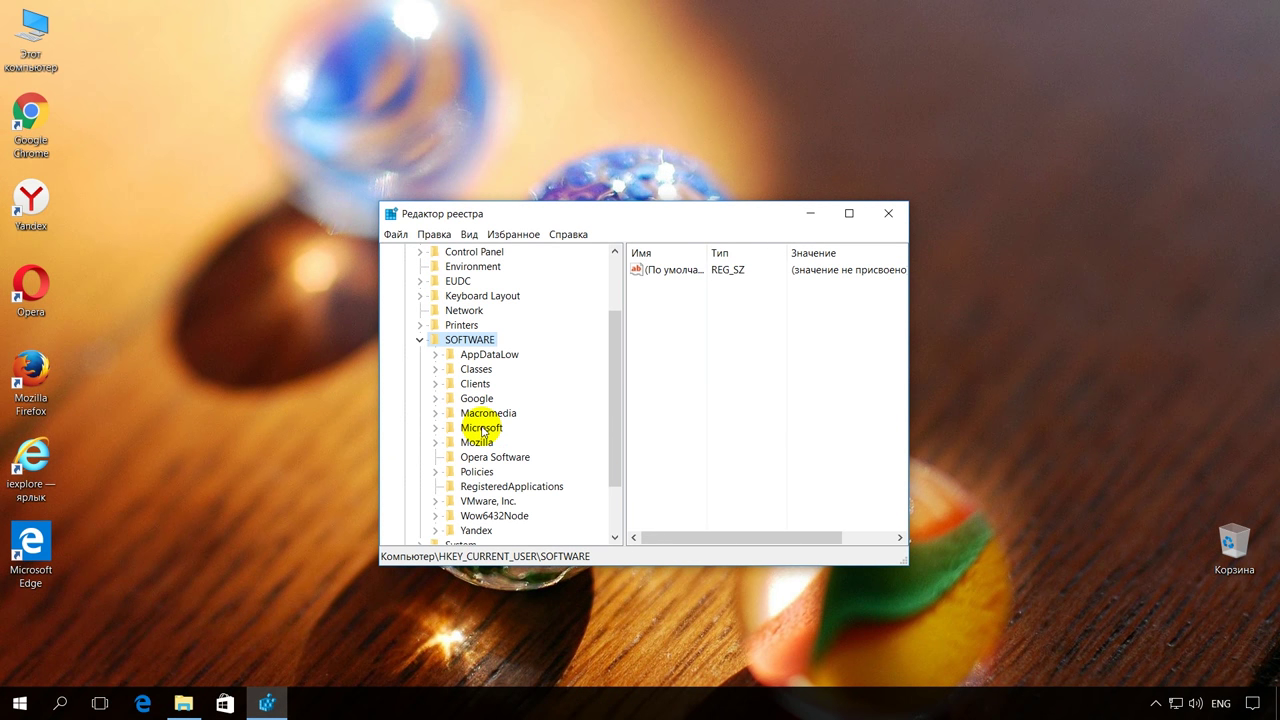
double_click(481, 428)
scroll(500, 385, "down", 4)
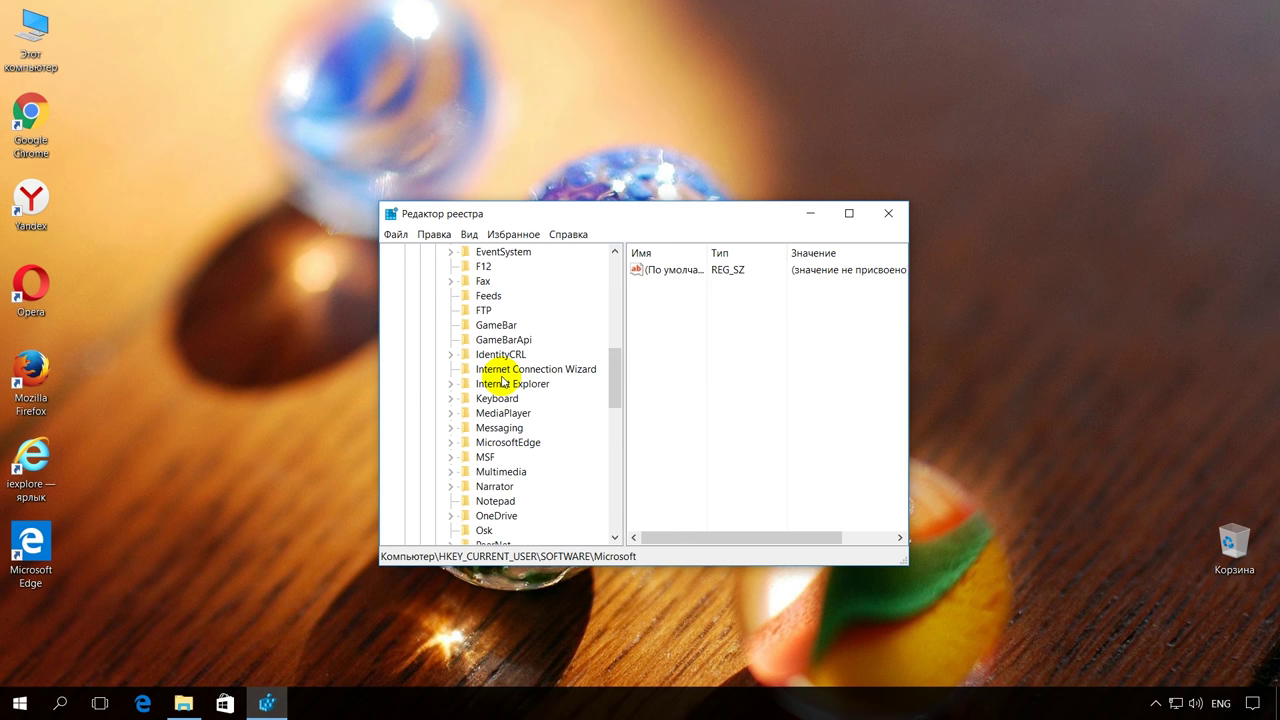
scroll(495, 375, "down", 10)
double_click(520, 472)
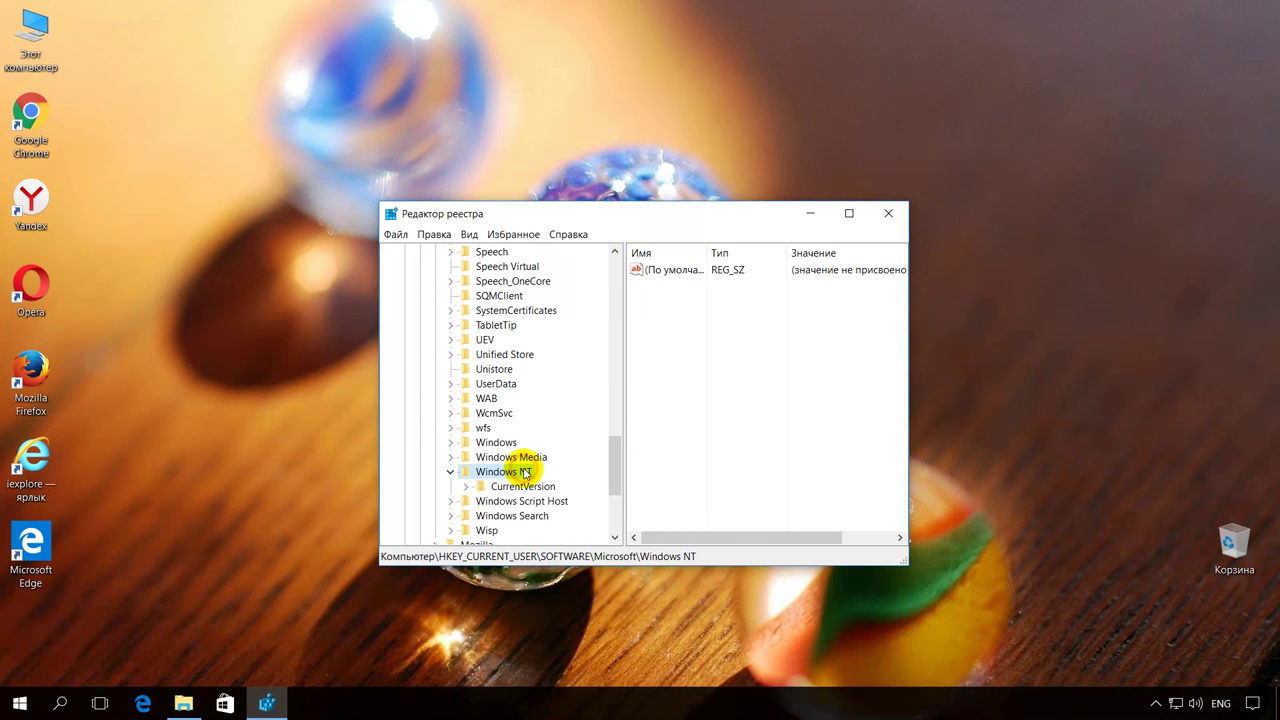
scroll(505, 455, "down", 2)
double_click(524, 398)
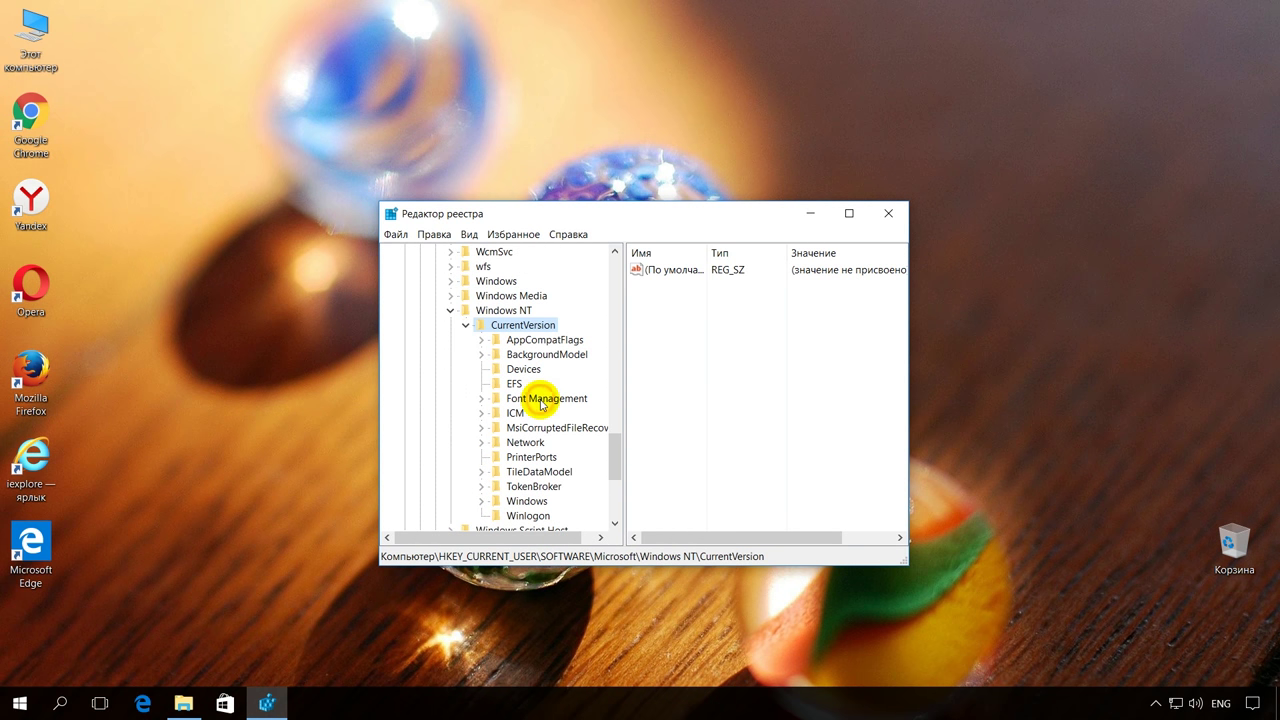
scroll(545, 404, "down", 1)
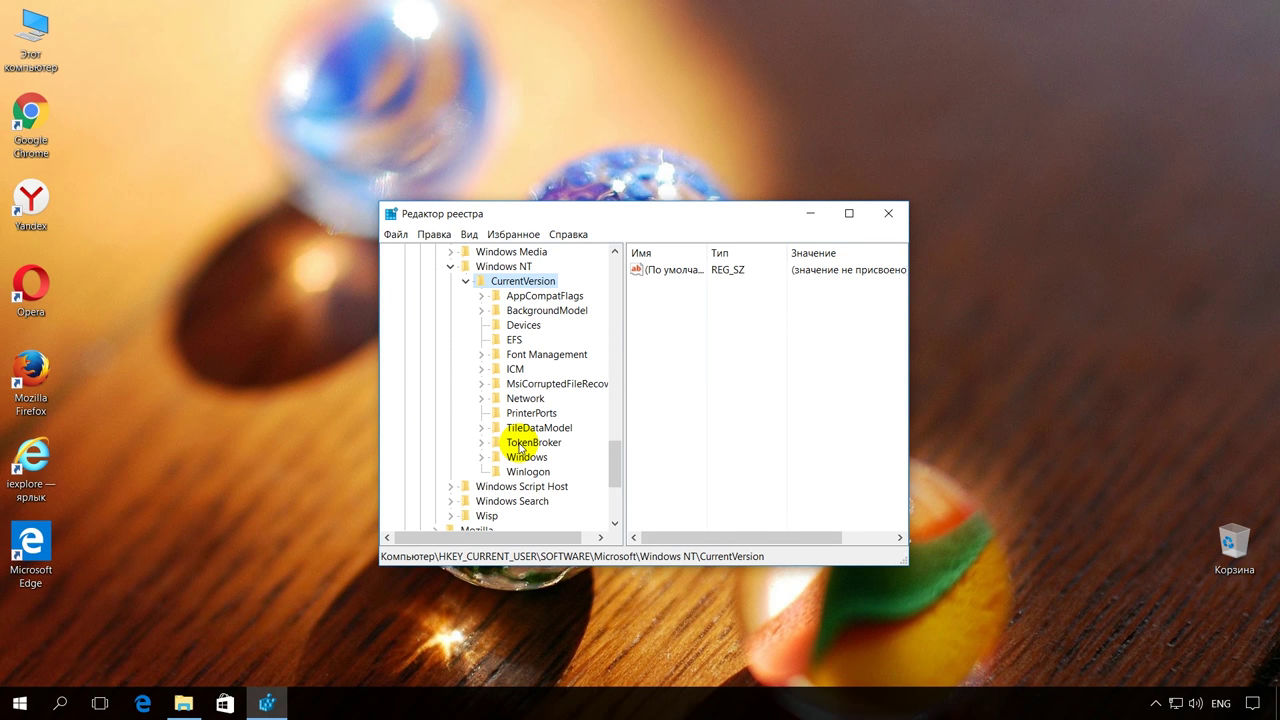
key("alt+F4")
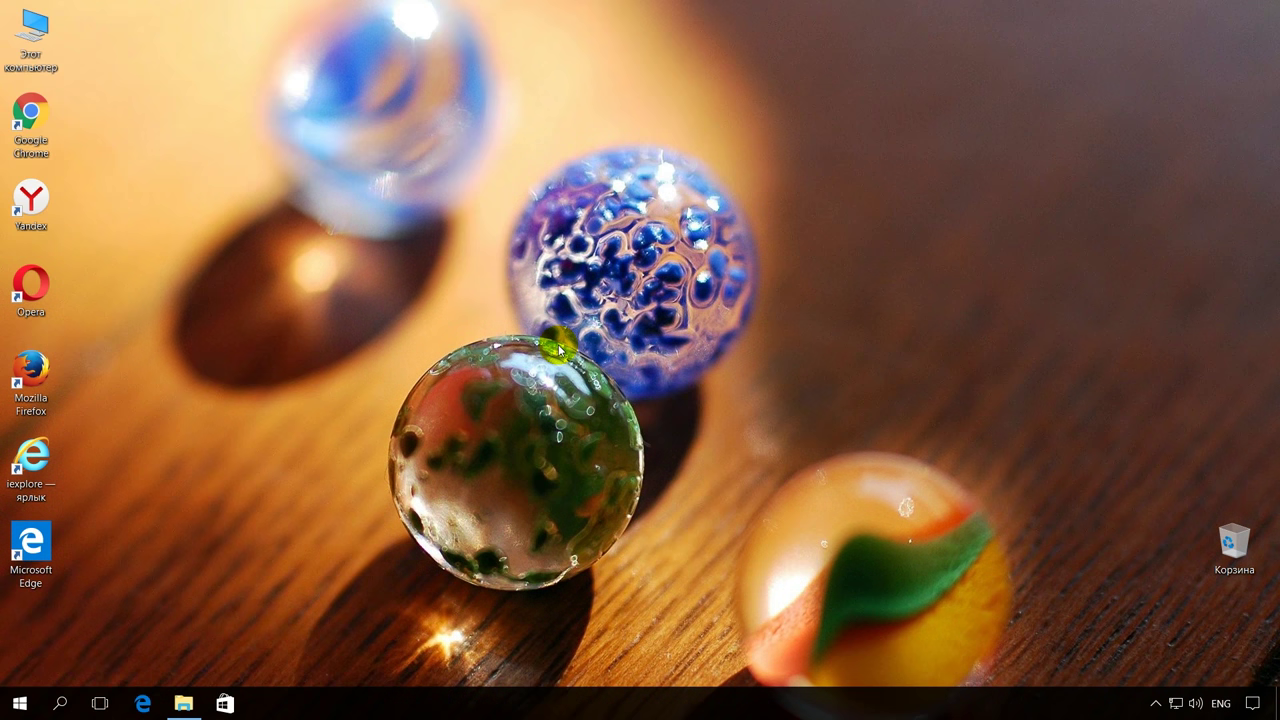
Step: In File Explorer, open the folder C:\Windows\System32\drivers\etc
left_click(183, 703)
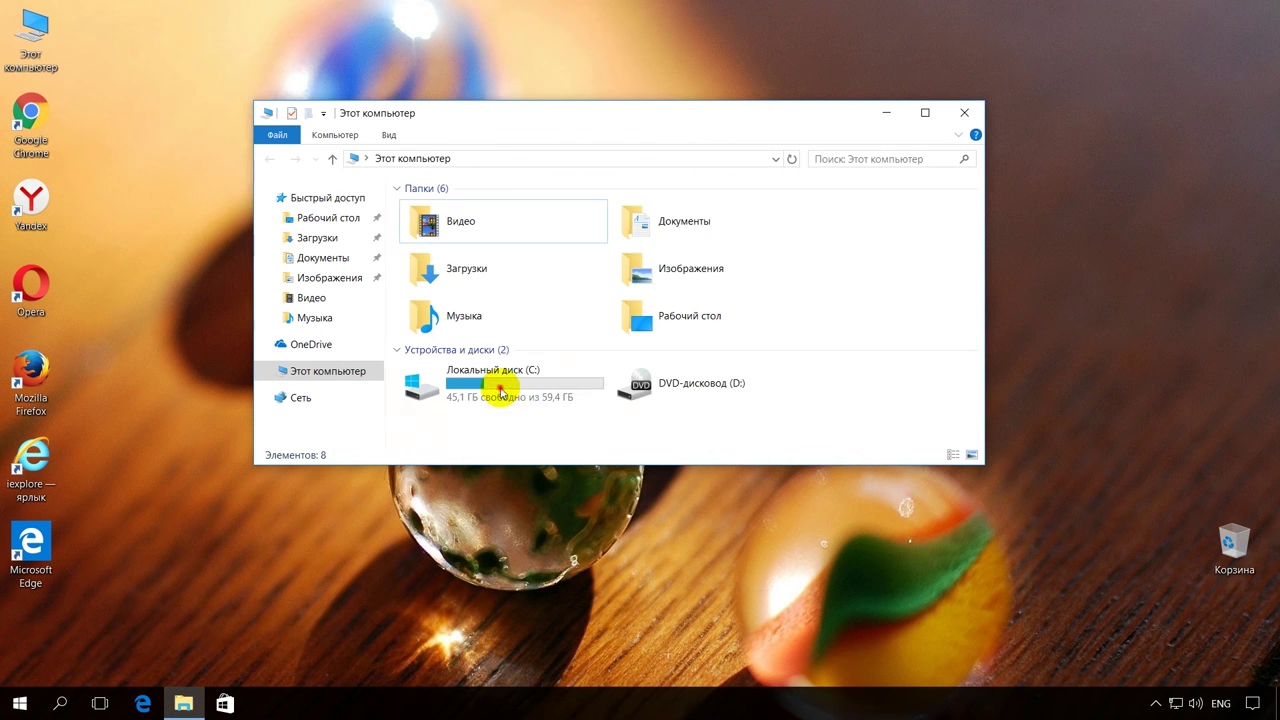
double_click(500, 390)
double_click(472, 283)
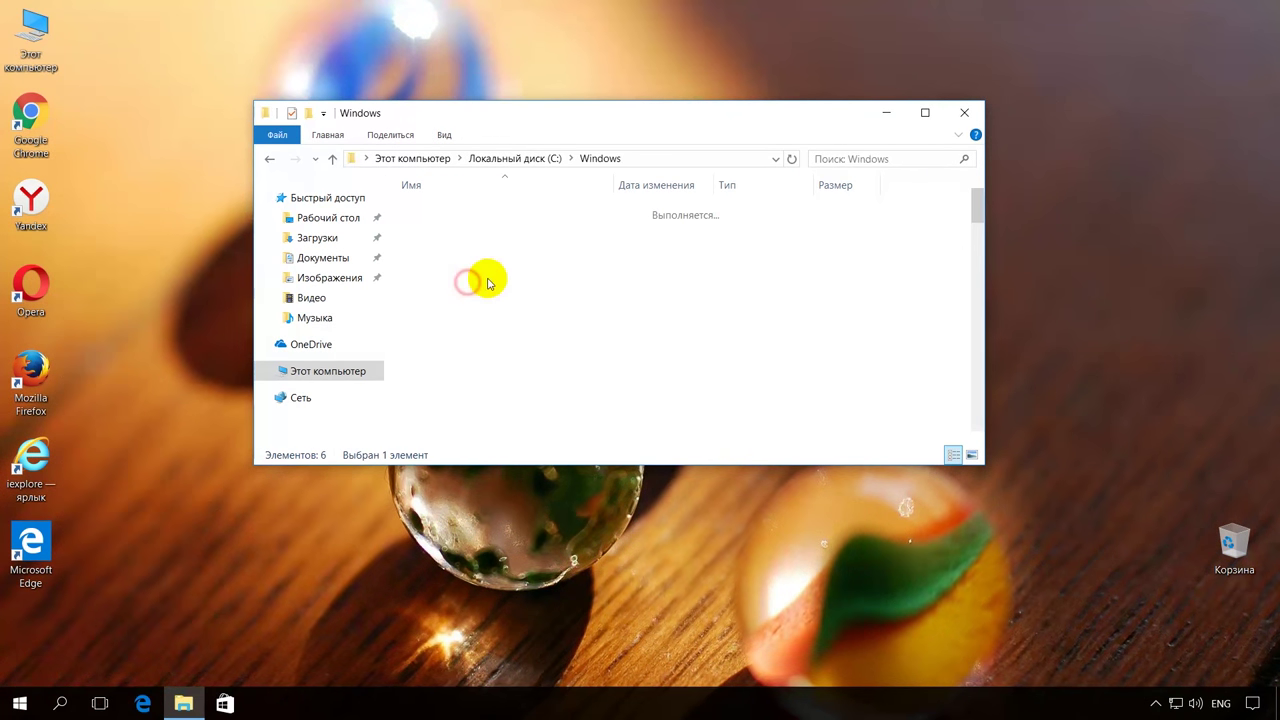
scroll(491, 283, "down", 18)
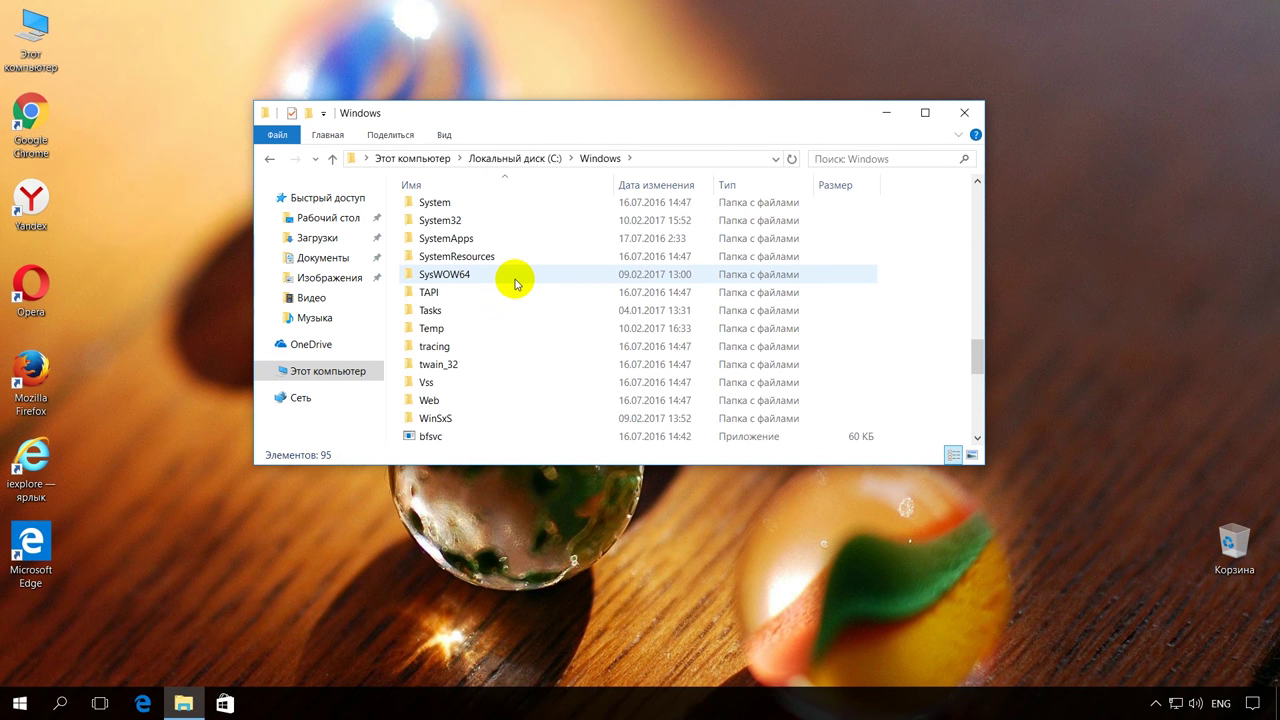
double_click(480, 220)
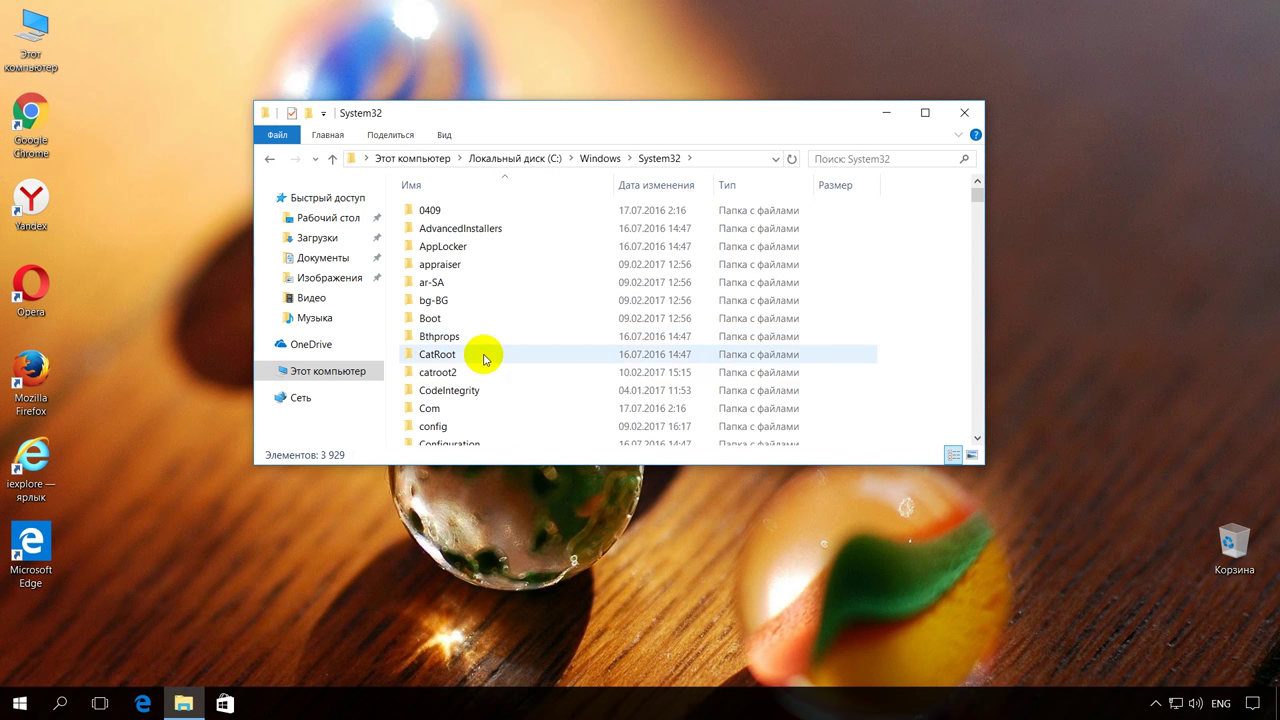
scroll(484, 358, "down", 4)
left_click(472, 388)
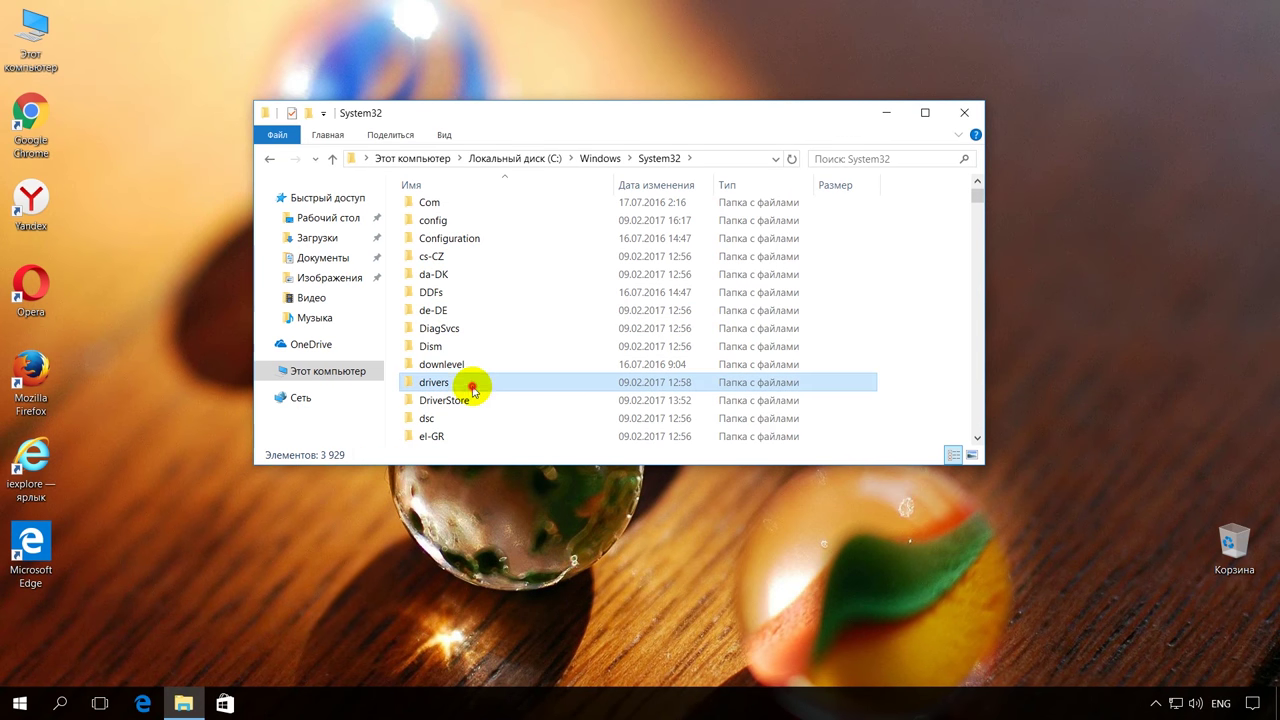
double_click(472, 388)
double_click(492, 228)
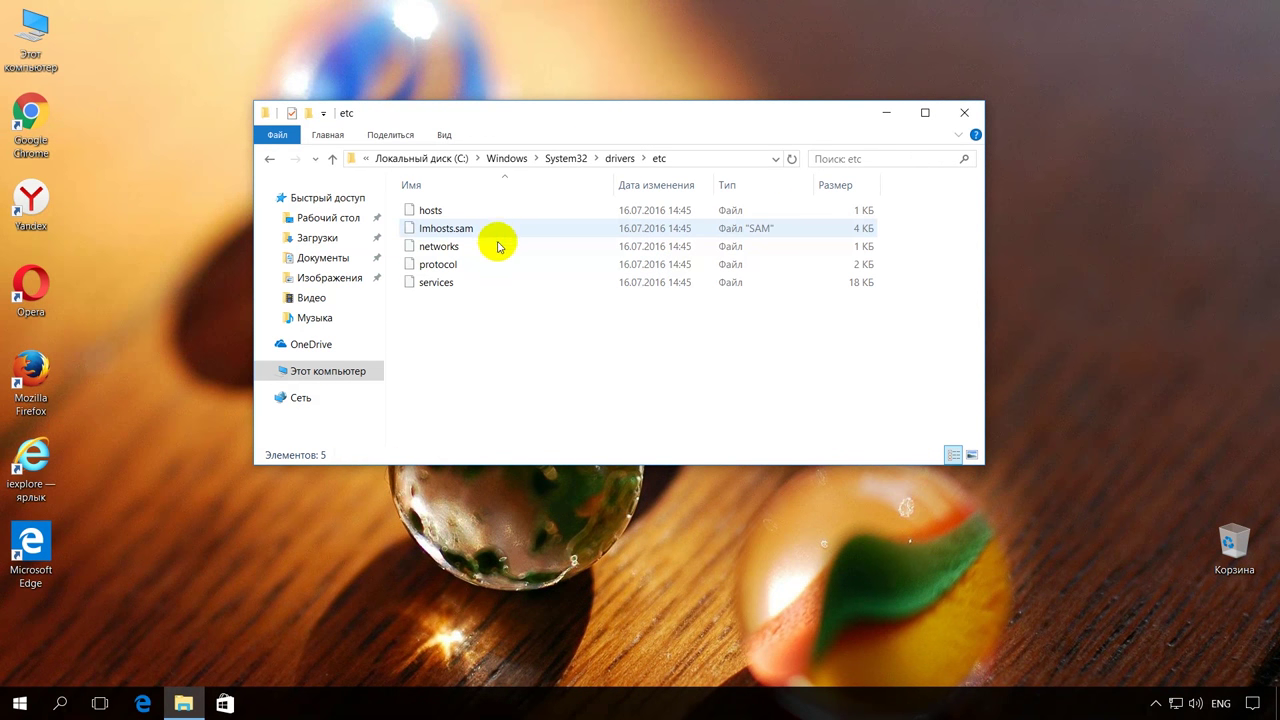
Step: Open the hosts file with Notepad (Блокнот) to check its entries, and close it together with the folder window
left_click(472, 208)
right_click(478, 211)
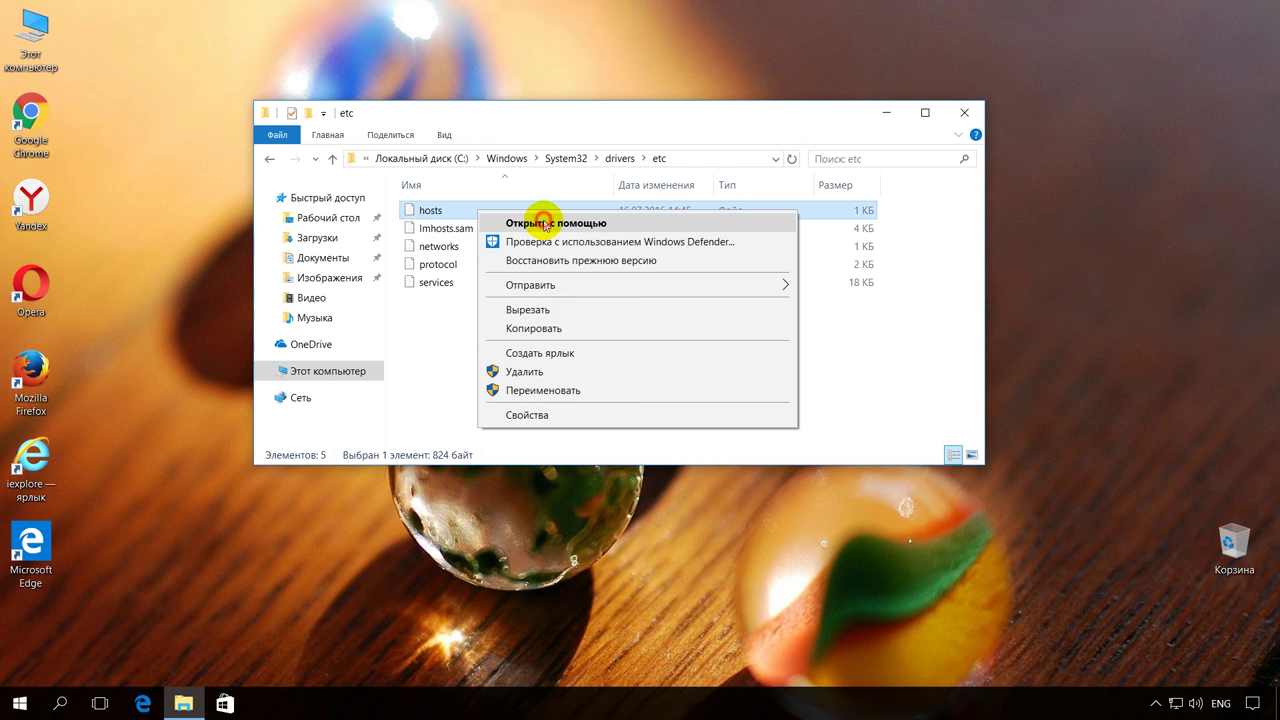
left_click(545, 222)
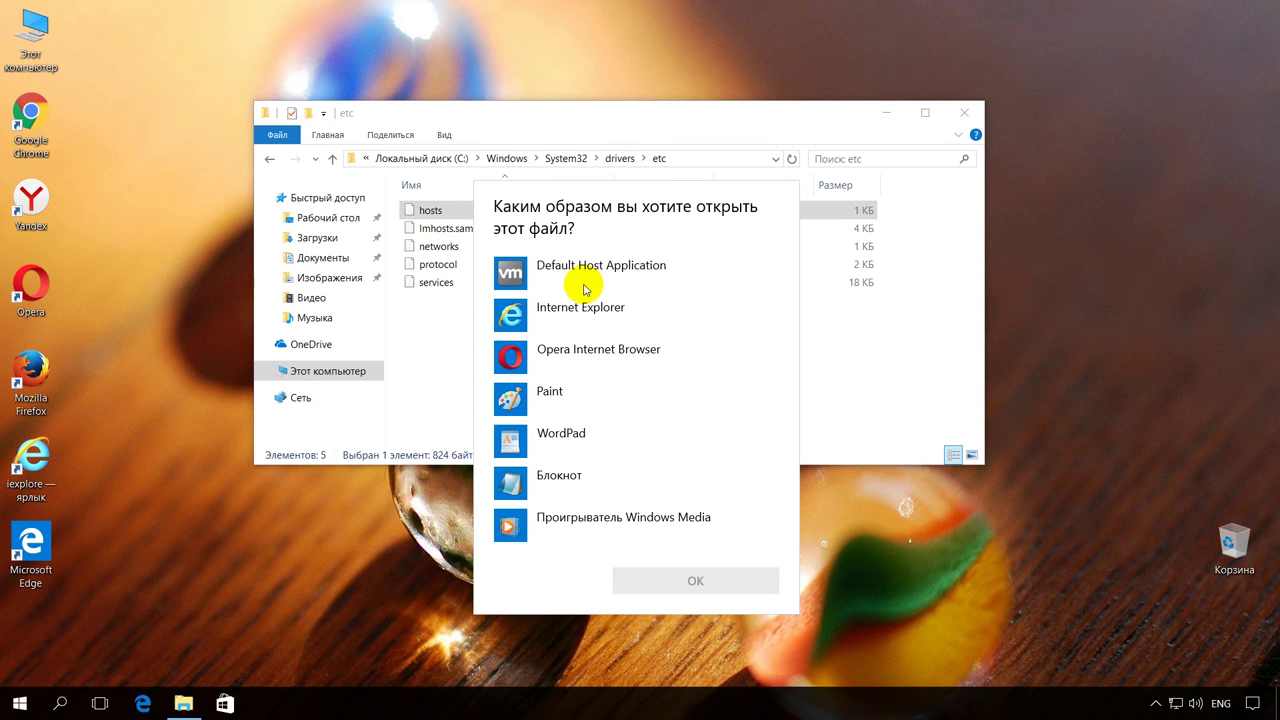
left_click(600, 478)
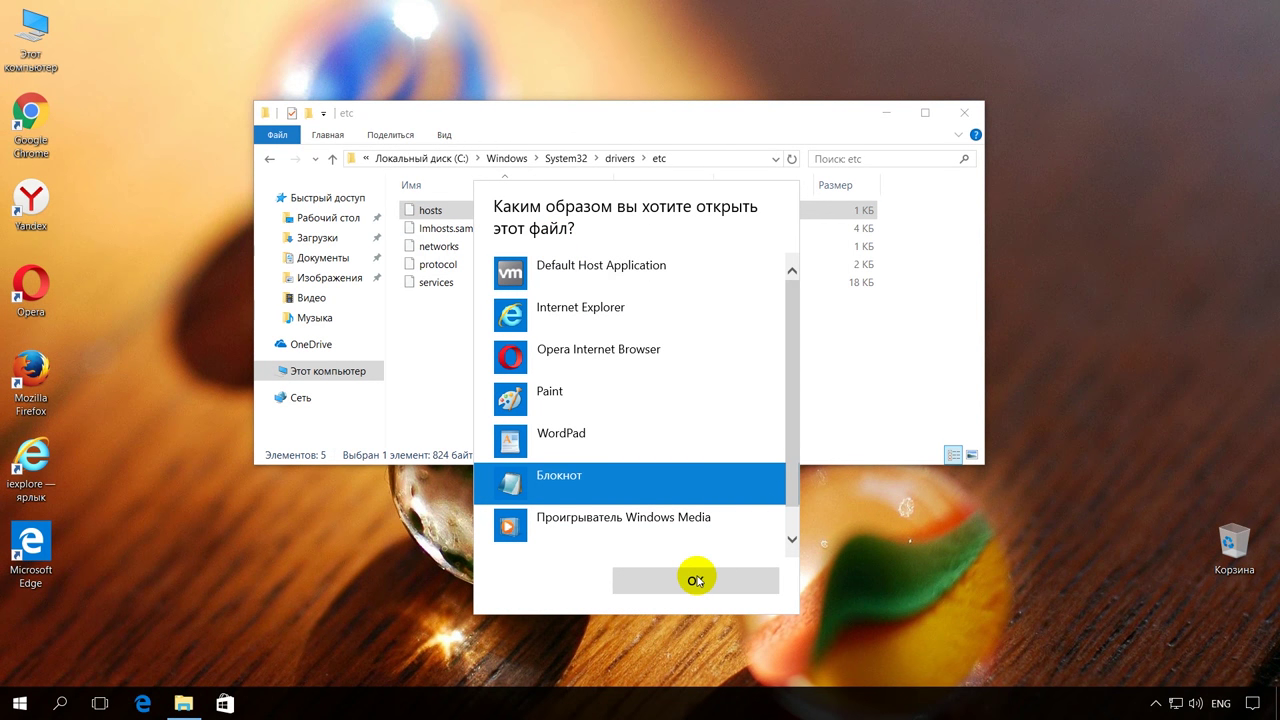
left_click(712, 586)
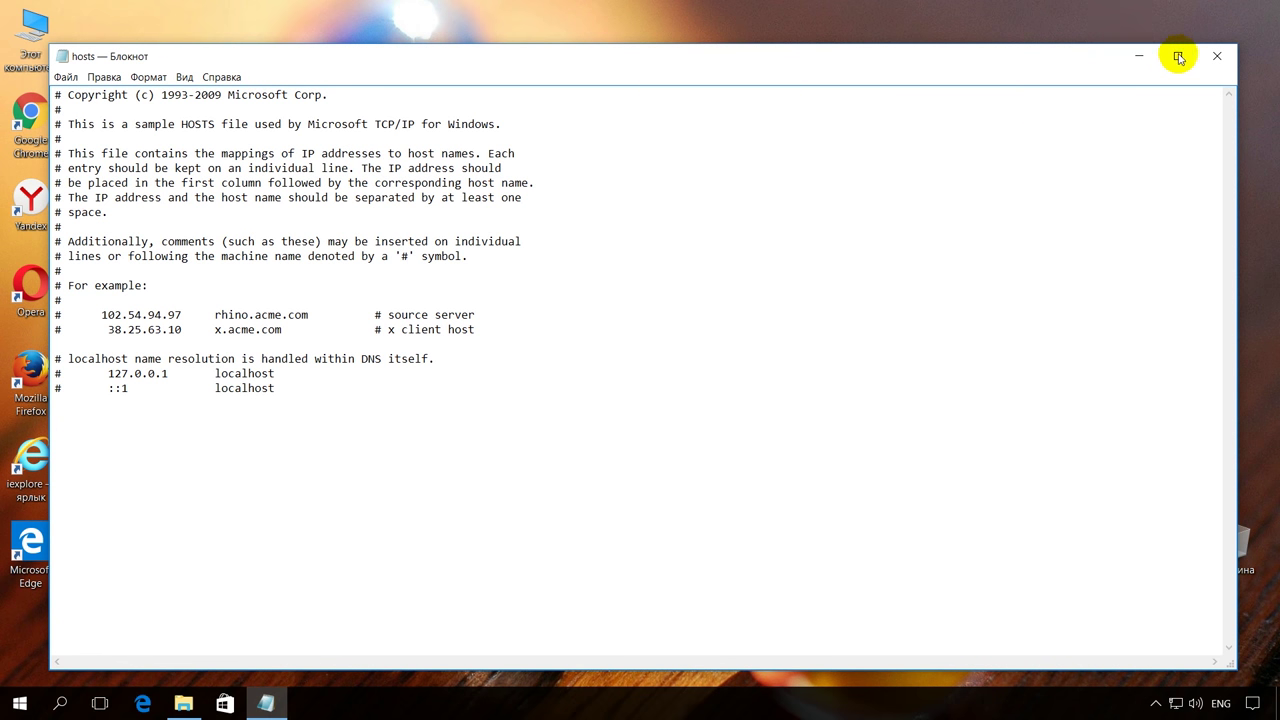
left_click(1212, 57)
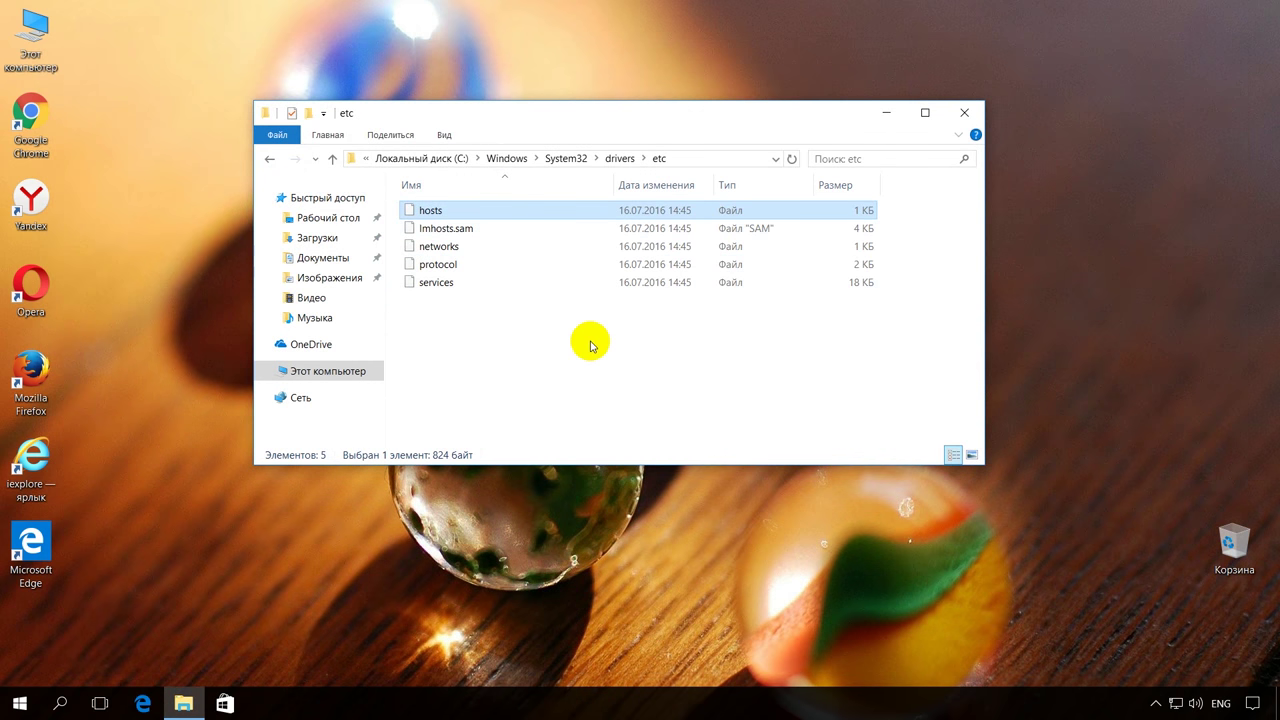
key("alt+F4")
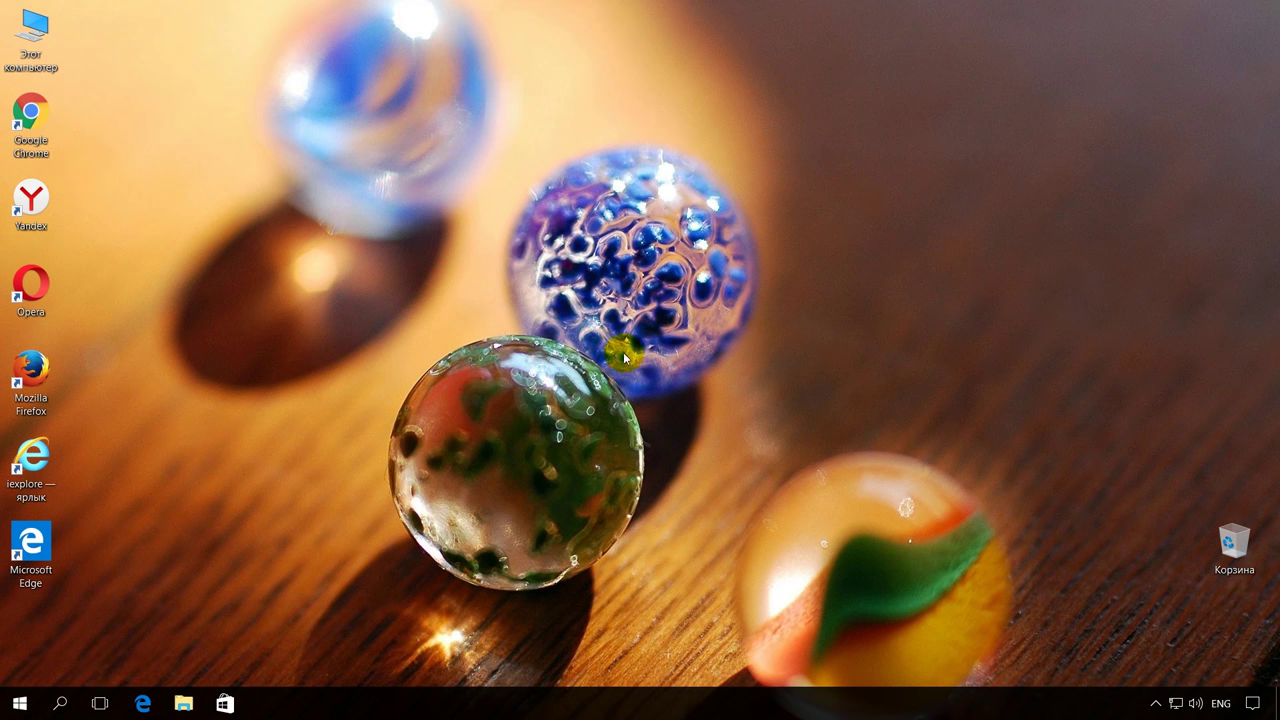
Step: Open the Network and Sharing Center from the system's network connection status
right_click(1176, 703)
left_click(1170, 689)
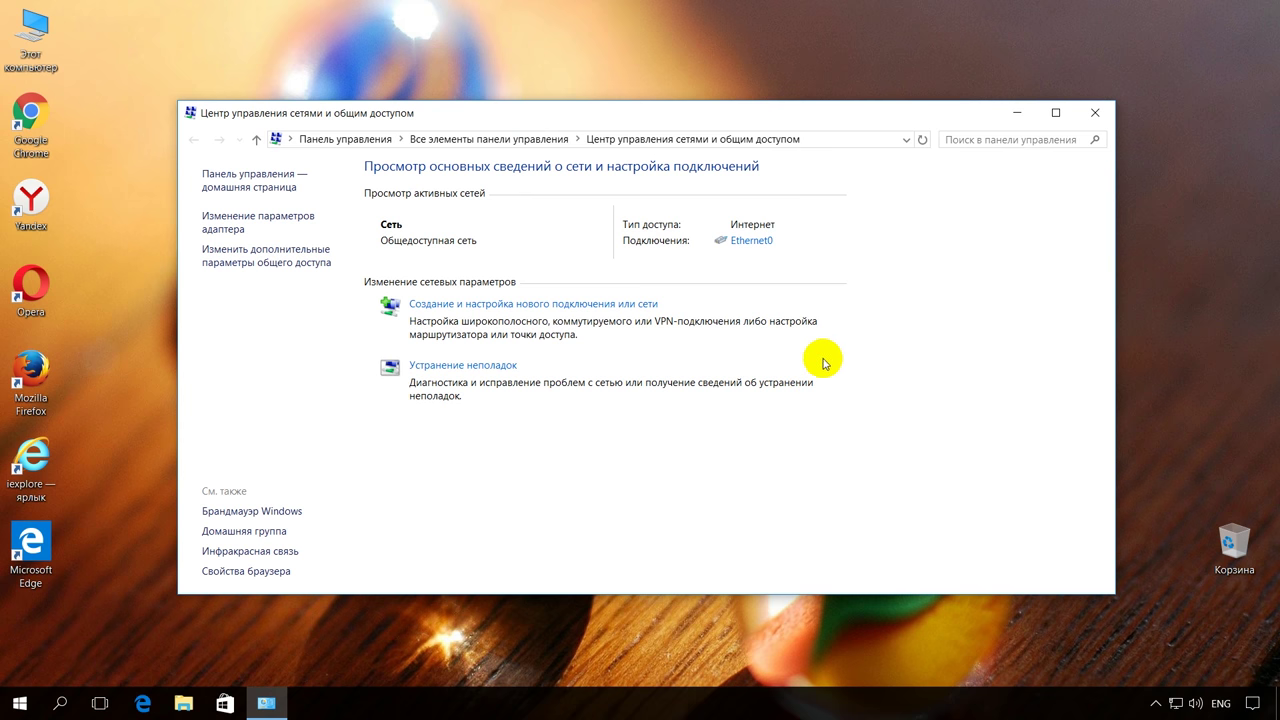
Step: Open the IP version 4 (TCP/IPv4) properties of the Ethernet0 connection
left_click(752, 240)
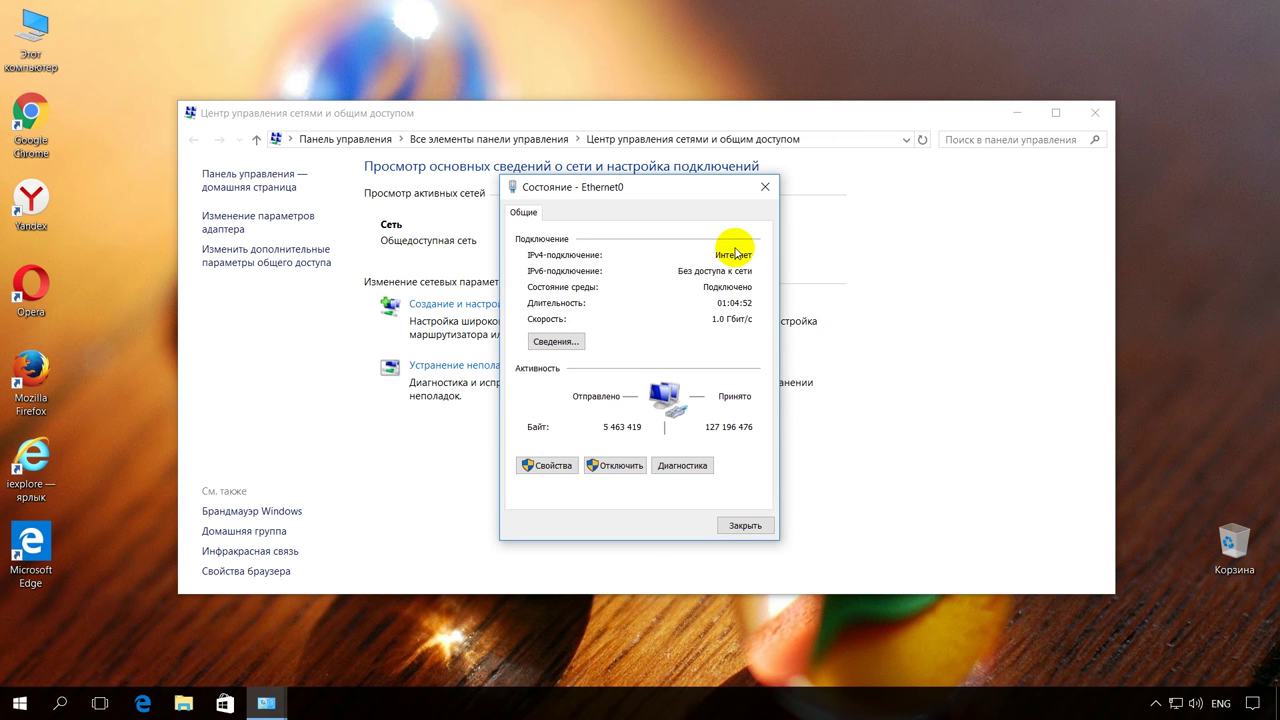
left_click(540, 465)
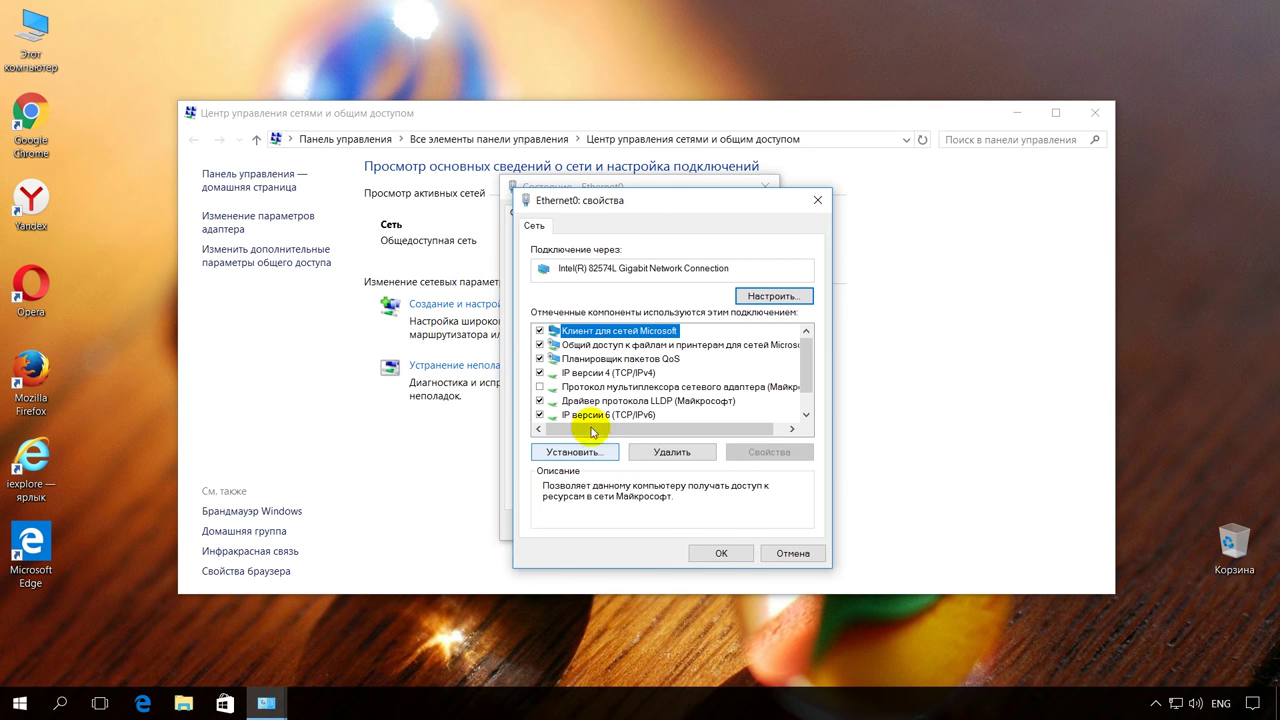
left_click(575, 372)
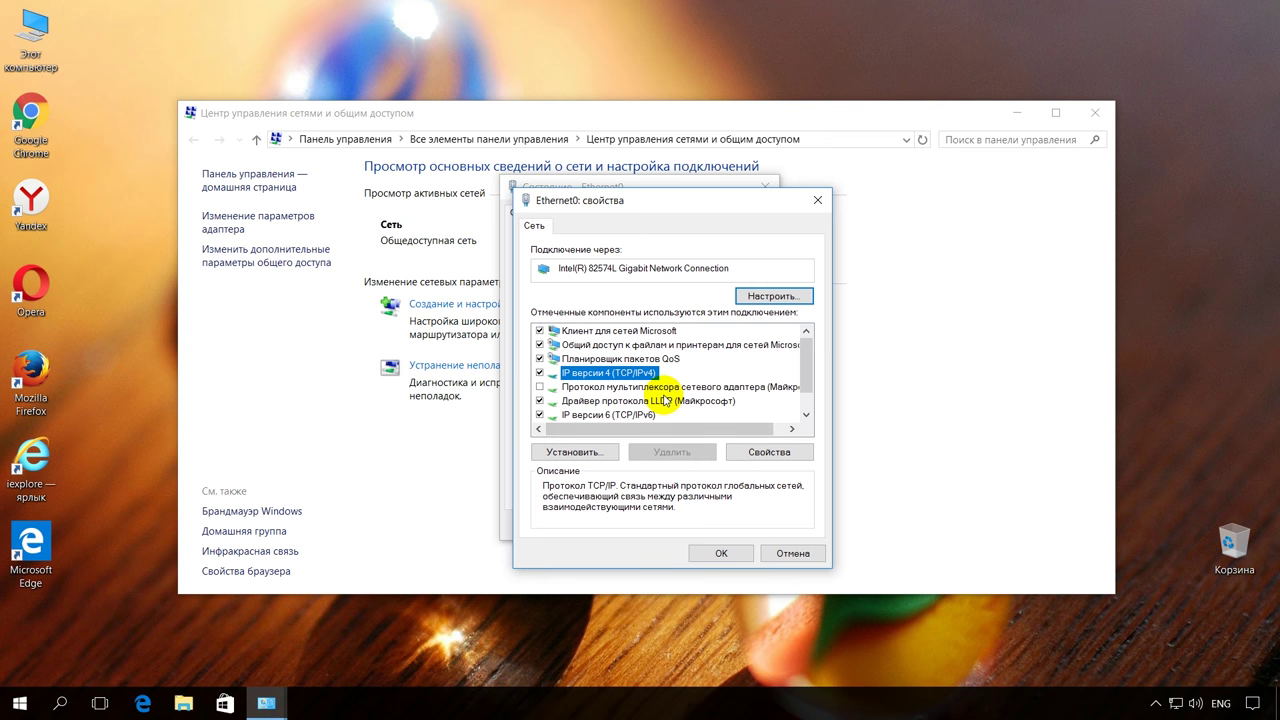
left_click(769, 455)
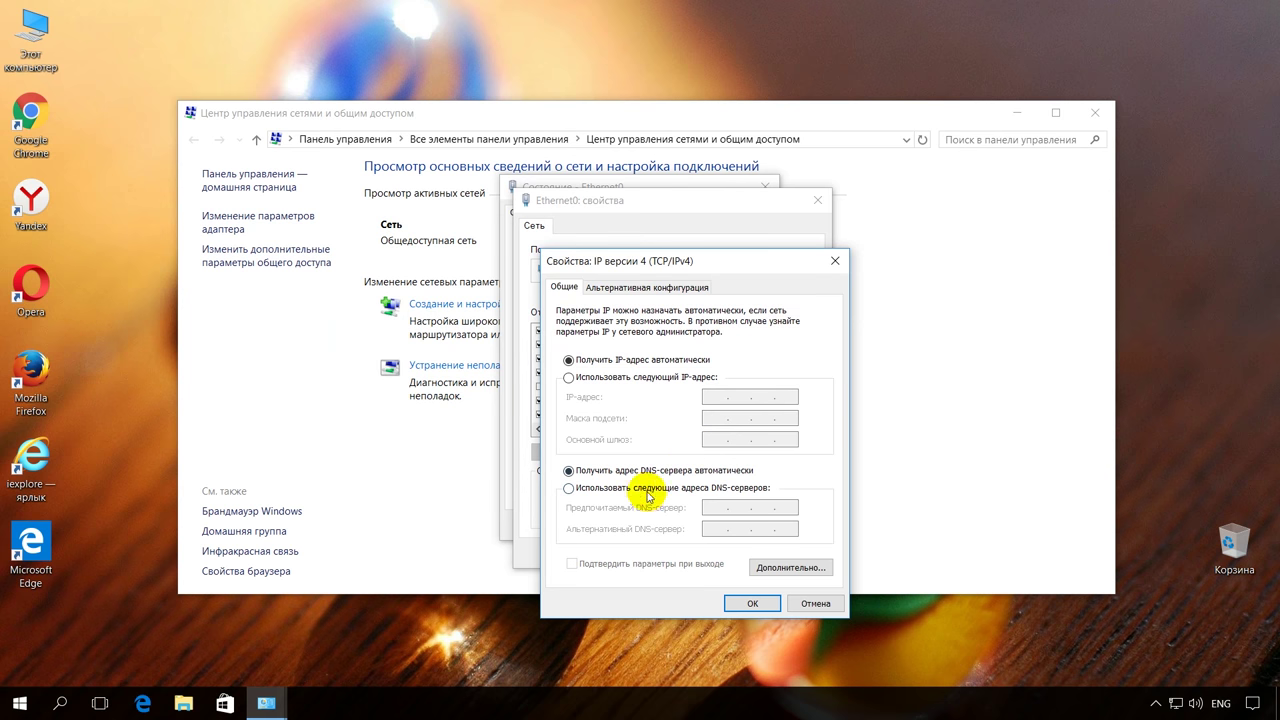
Step: Specify 8.8.8.8 as preferred and 8.8.4.4 as alternate DNS server manually, apply the settings and close all the network windows
left_click(594, 490)
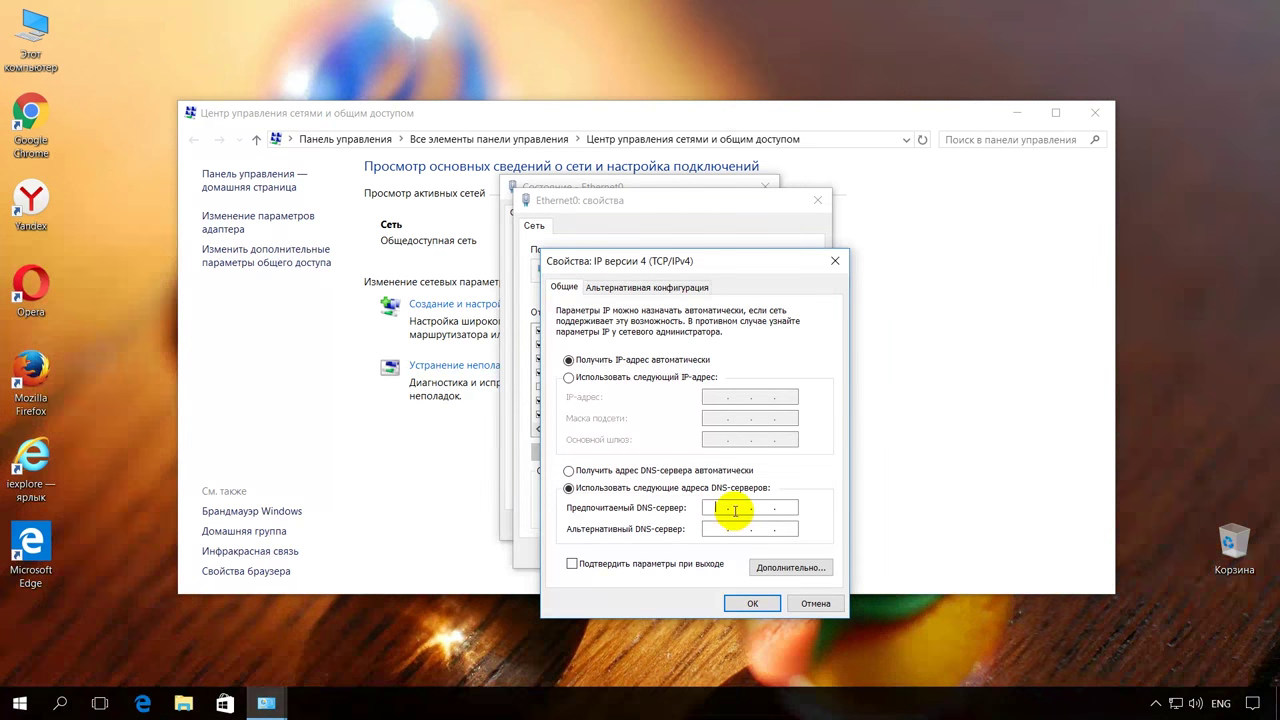
left_click(721, 509)
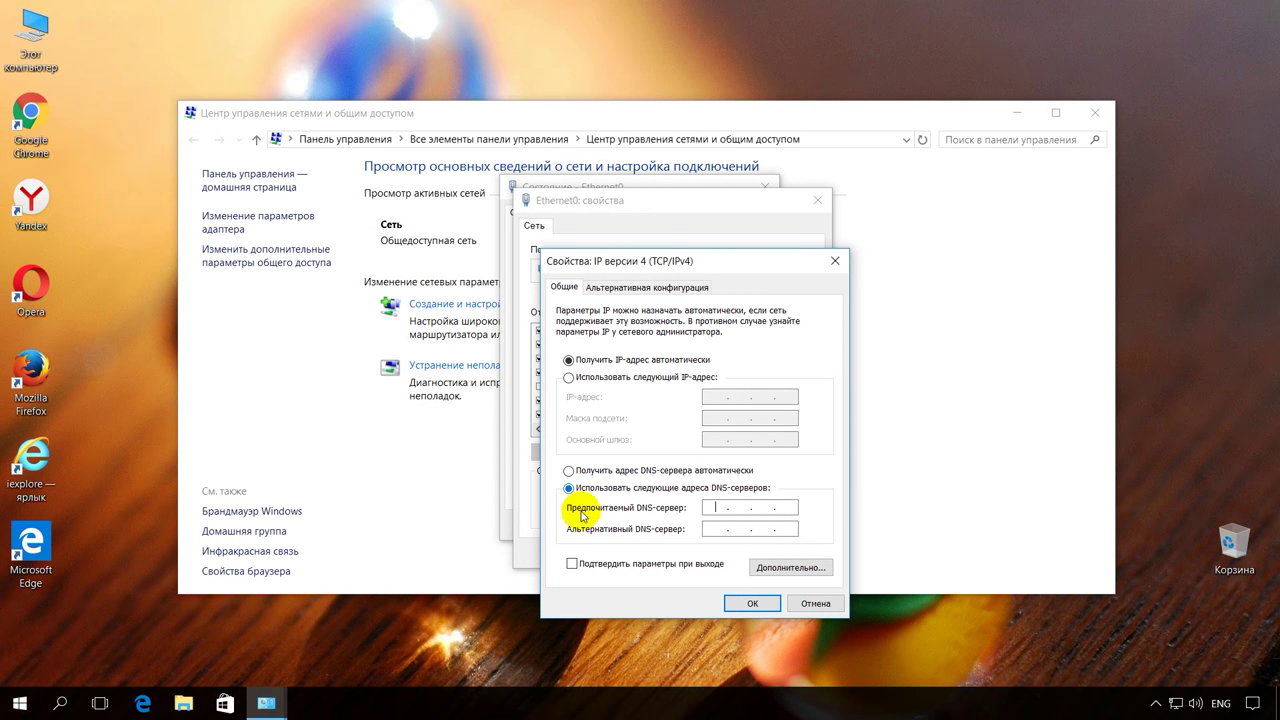
type("8.8.")
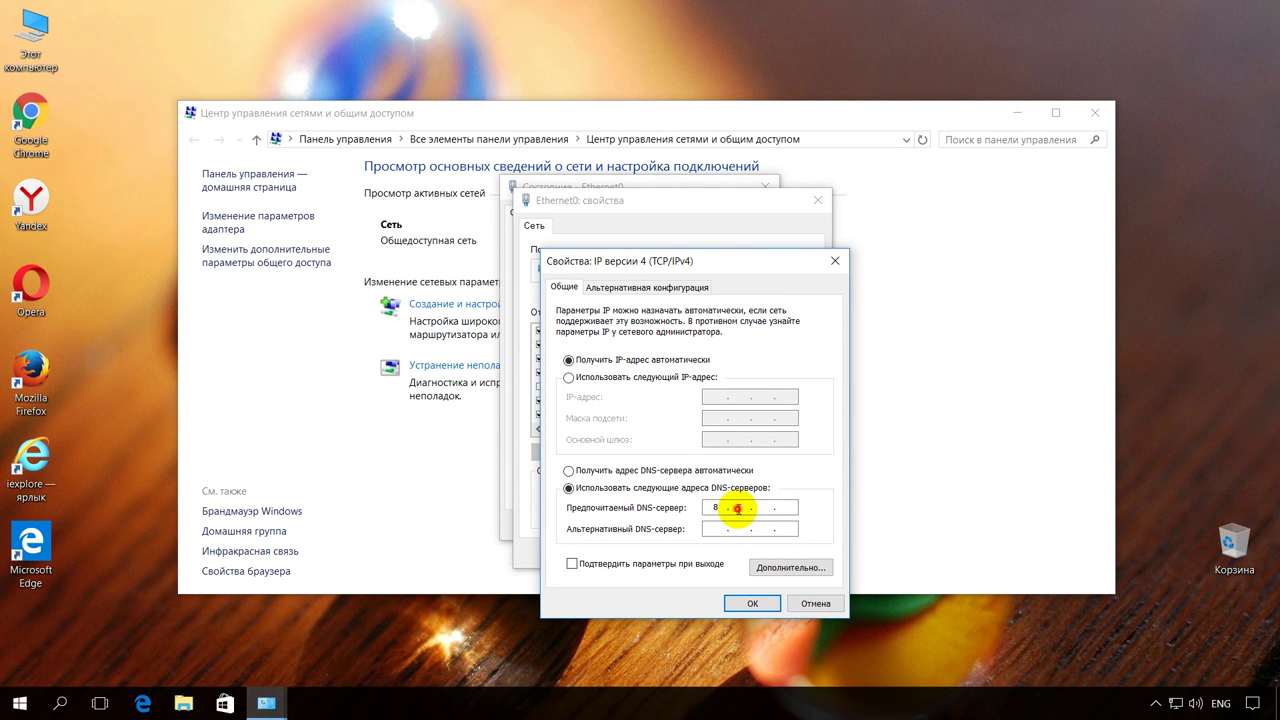
type("8.8")
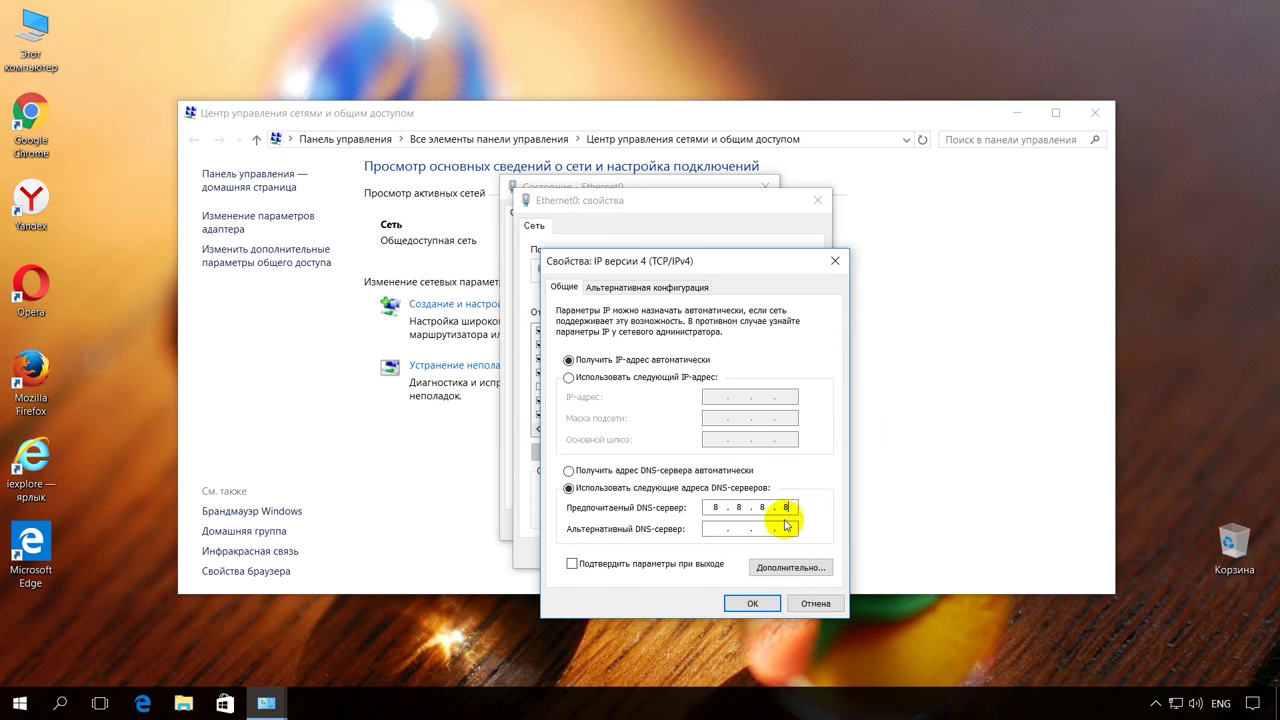
left_click(705, 530)
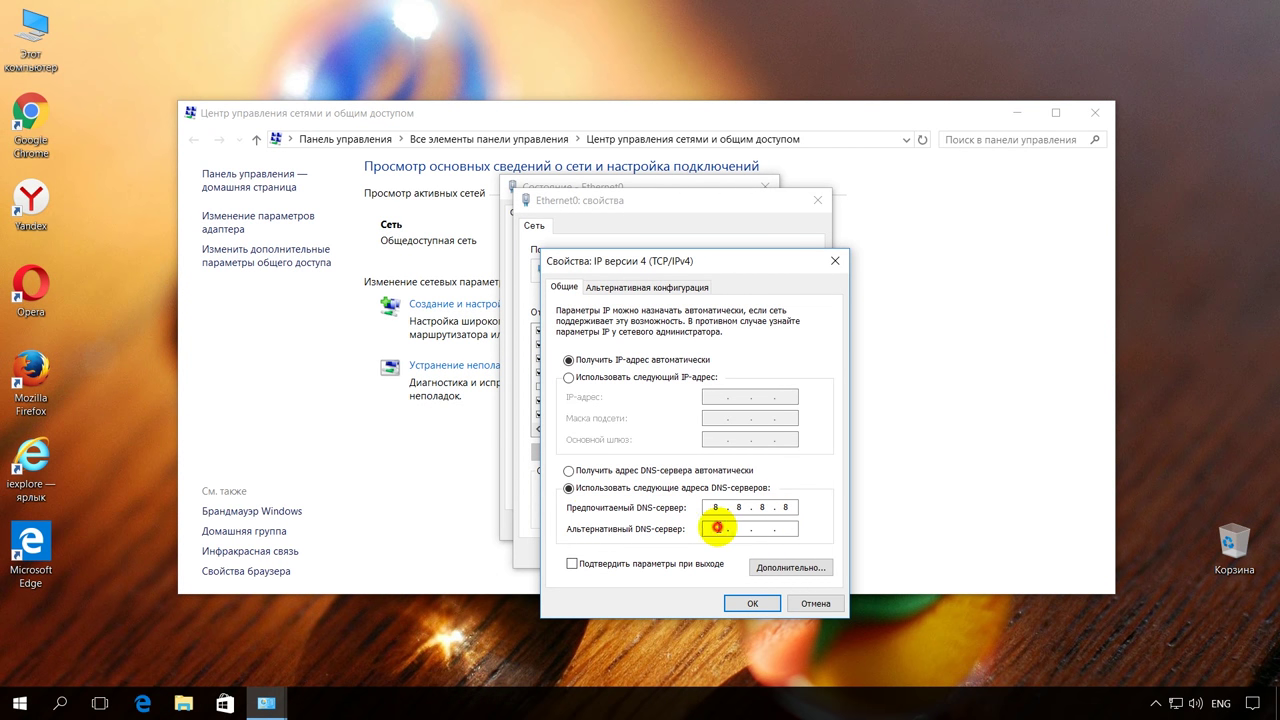
type("8")
type(".8.4")
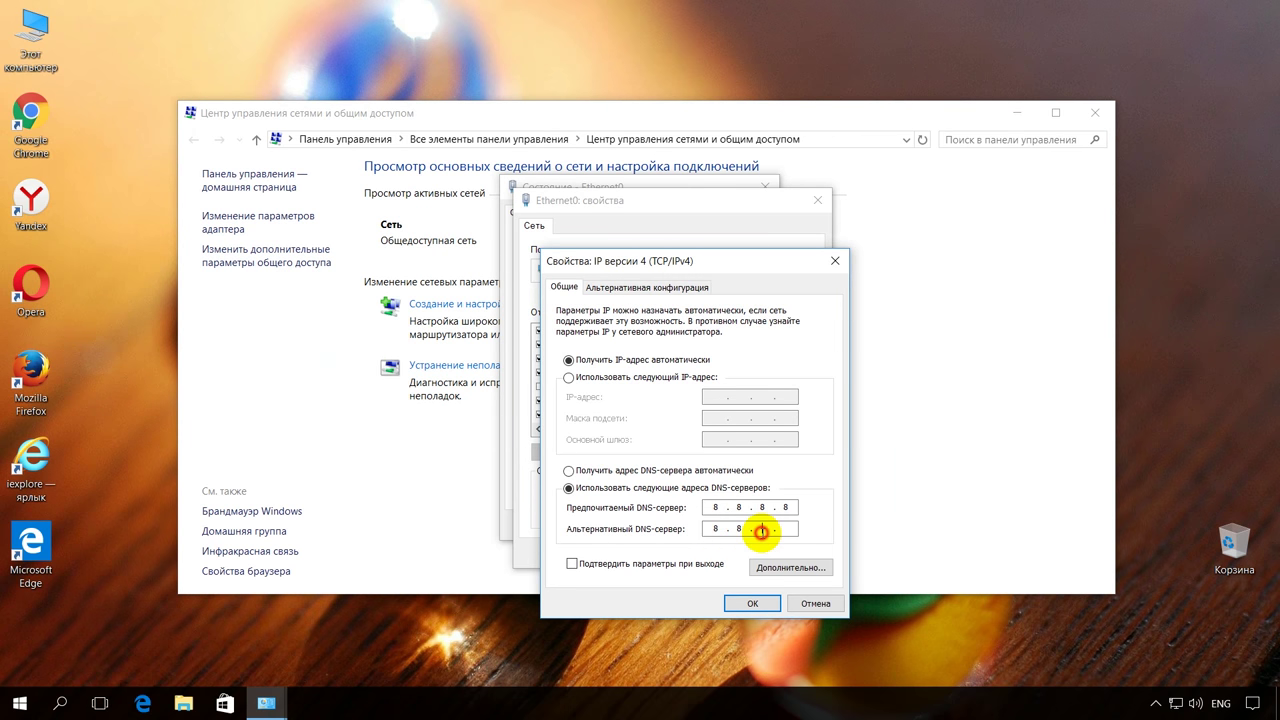
type(".4")
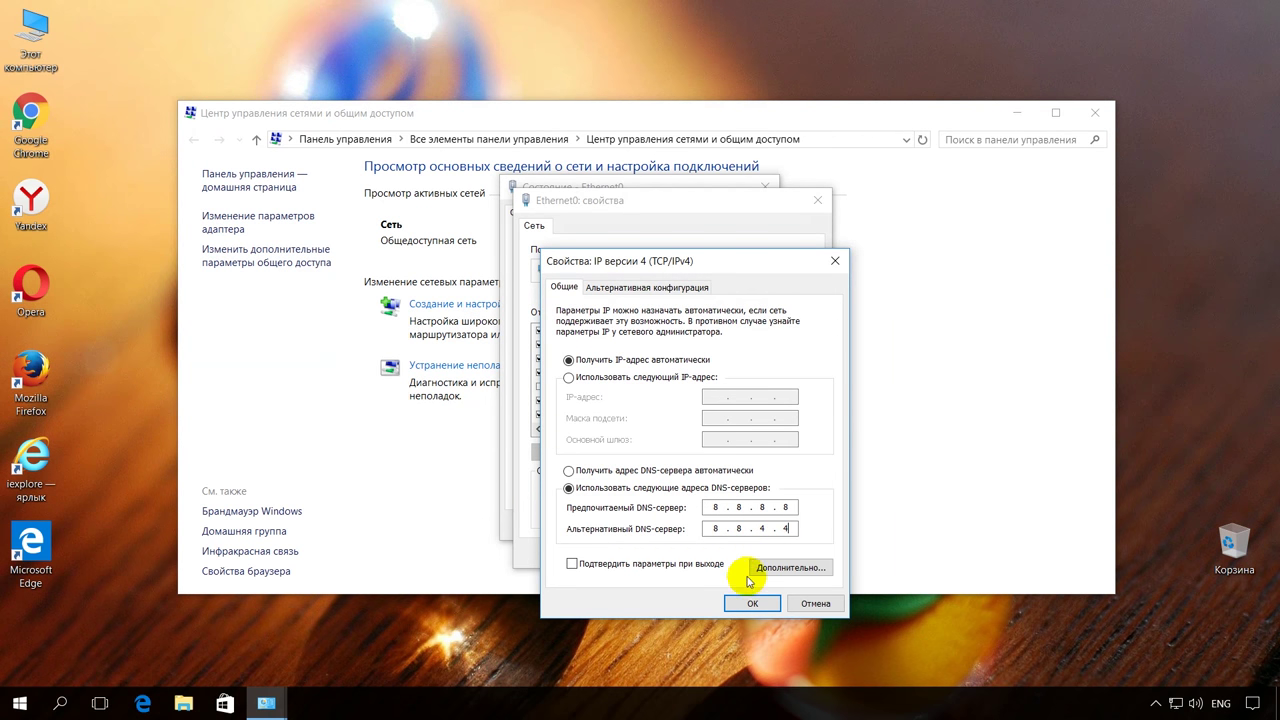
left_click(754, 601)
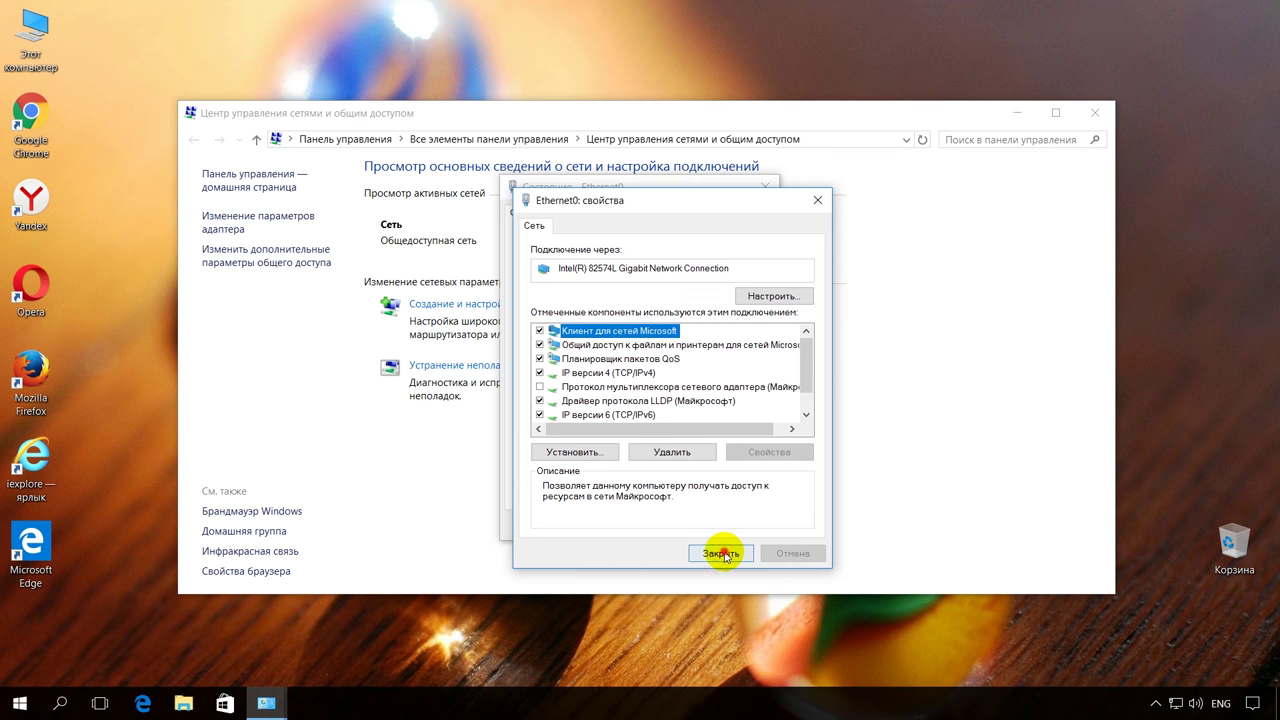
left_click(723, 551)
left_click(743, 526)
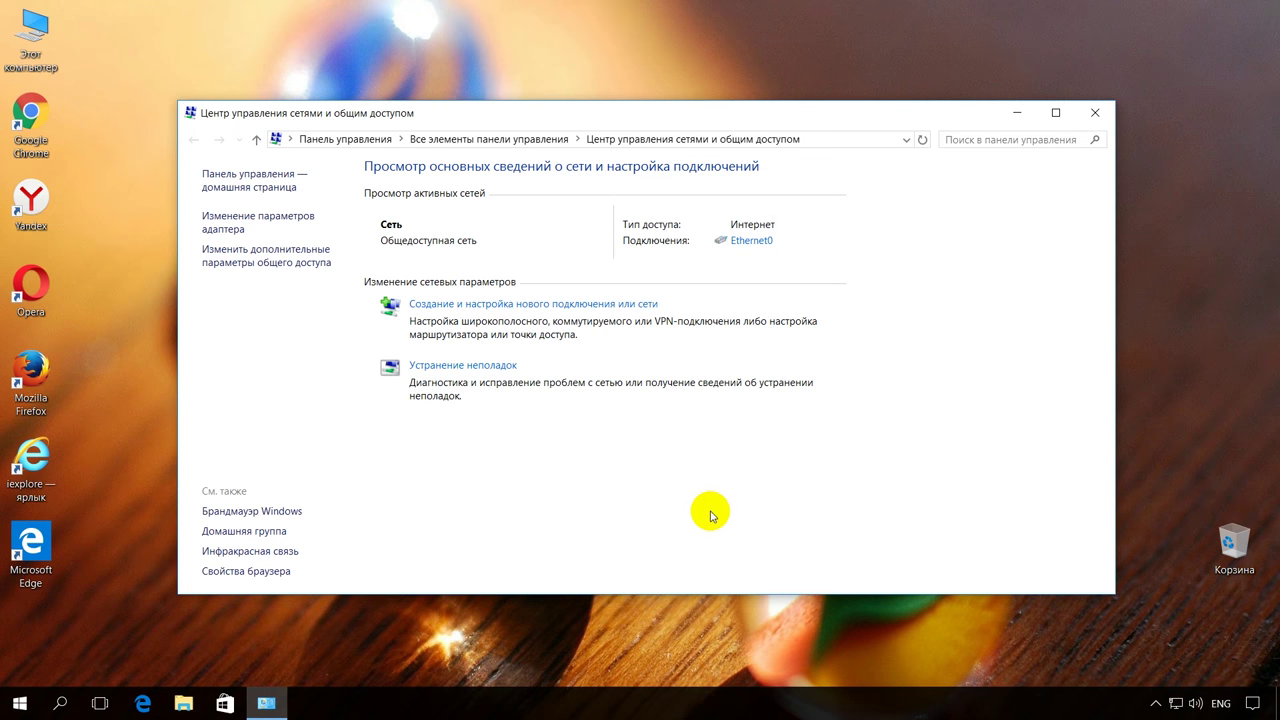
key("alt+F4")
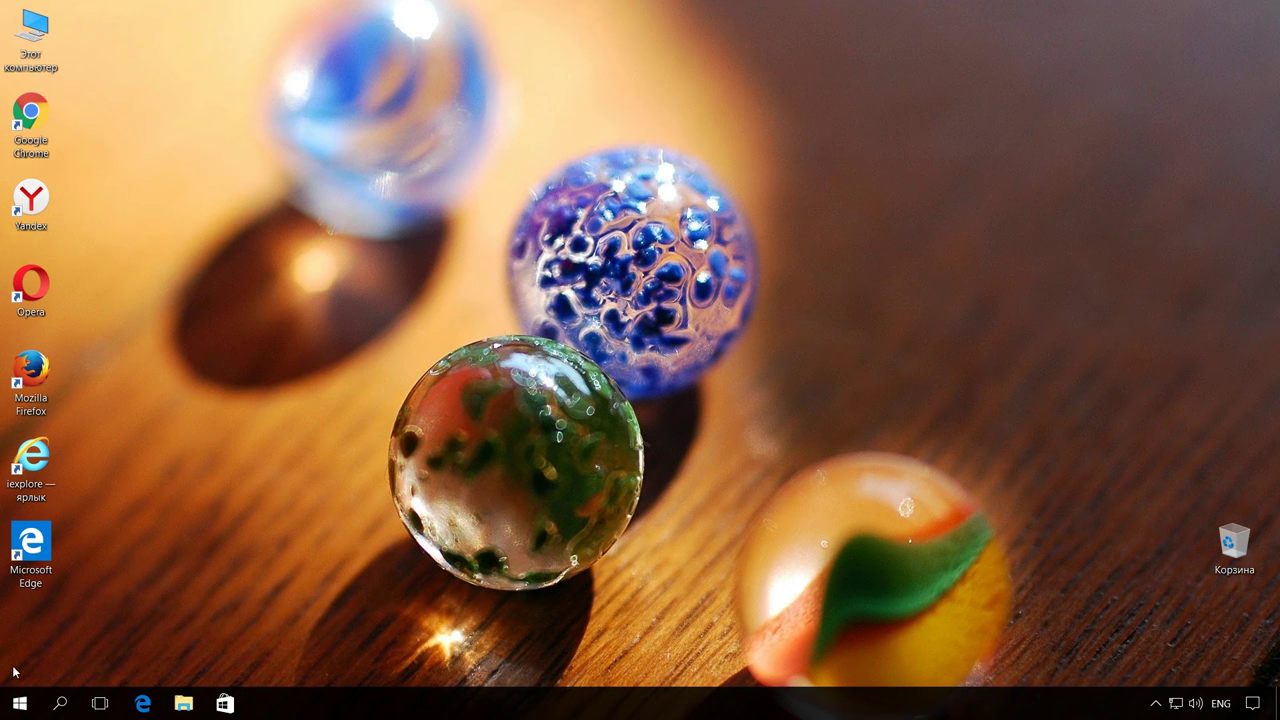
Step: Open the Command Prompt (Командная строка) with administrator rights
right_click(19, 703)
left_click(163, 467)
left_click(537, 397)
left_click(280, 175)
left_click(221, 160)
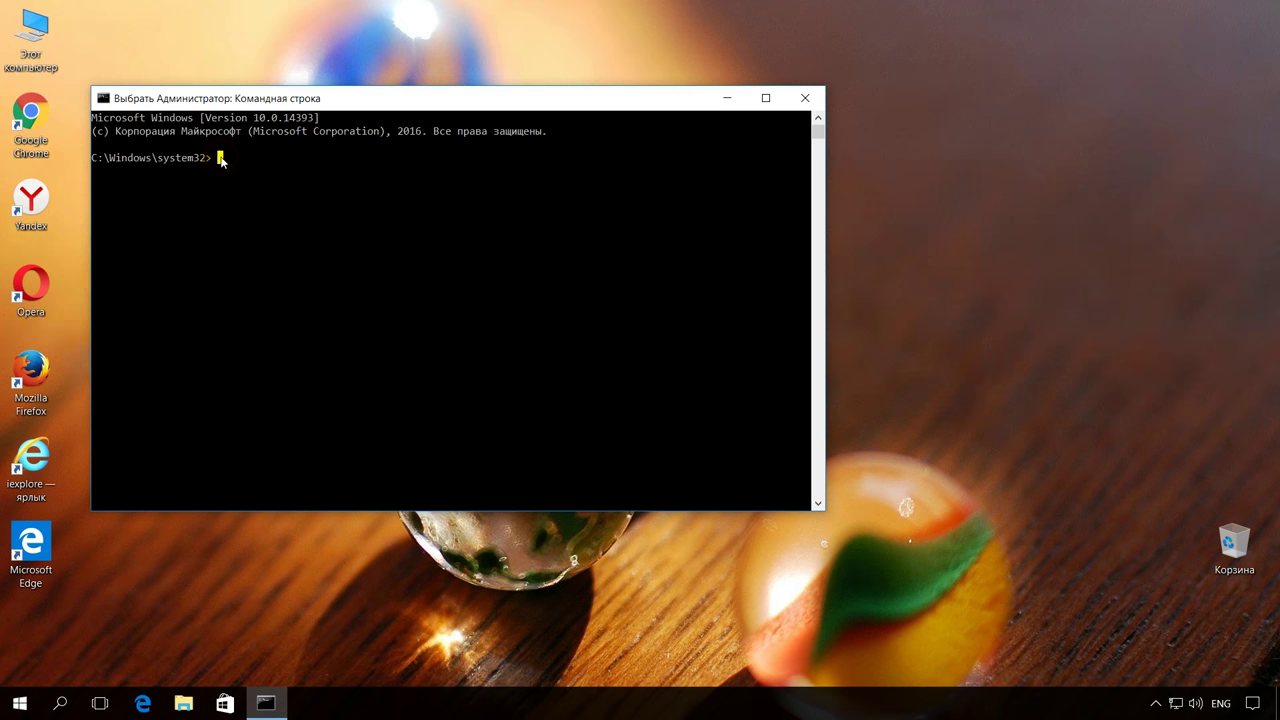
Step: Clear the DNS resolver cache by running ipconfig /flushdns
type("di")
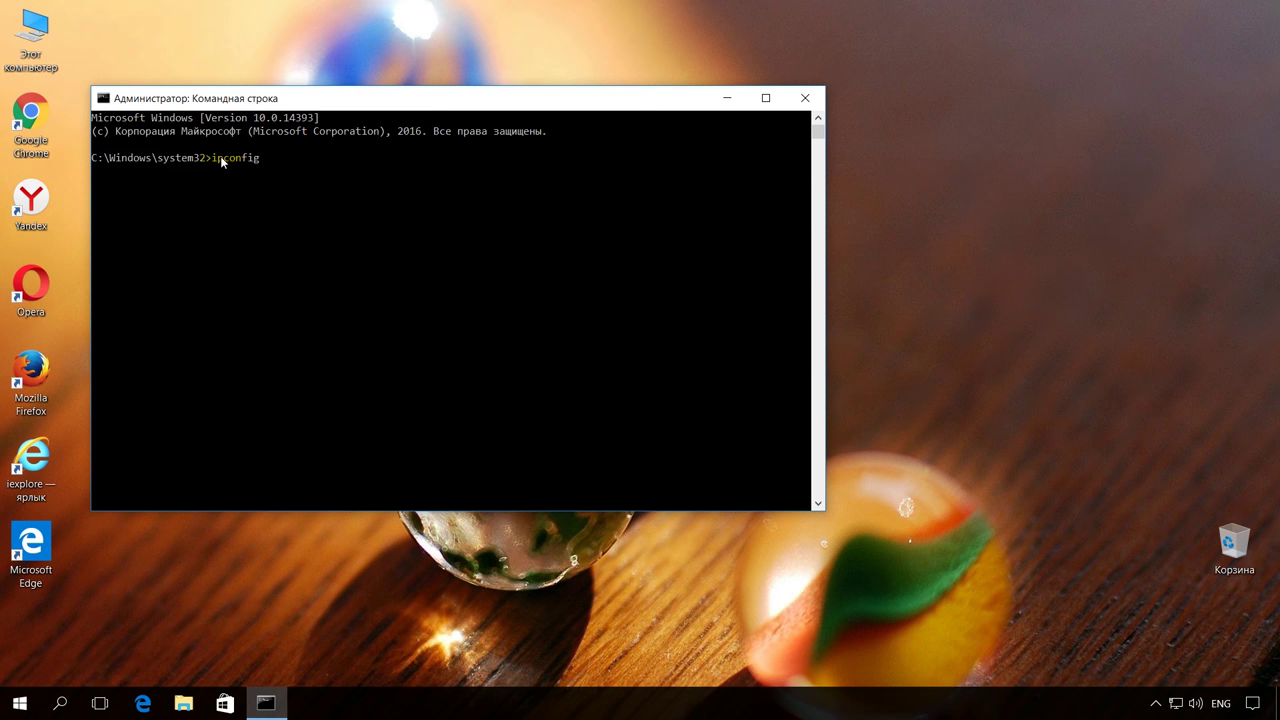
type("config /flushdns")
key("Return")
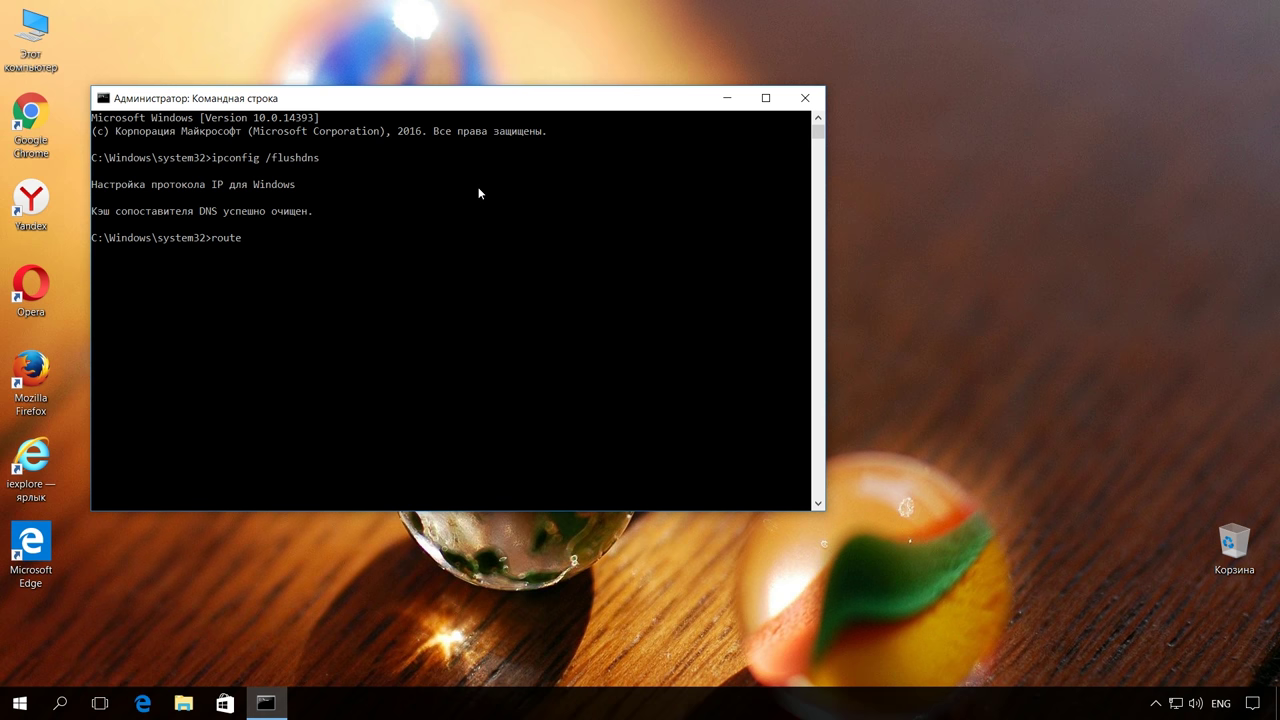
Step: Clear the routing table by running route -f, and close the Command Prompt
type("-f")
key("Return")
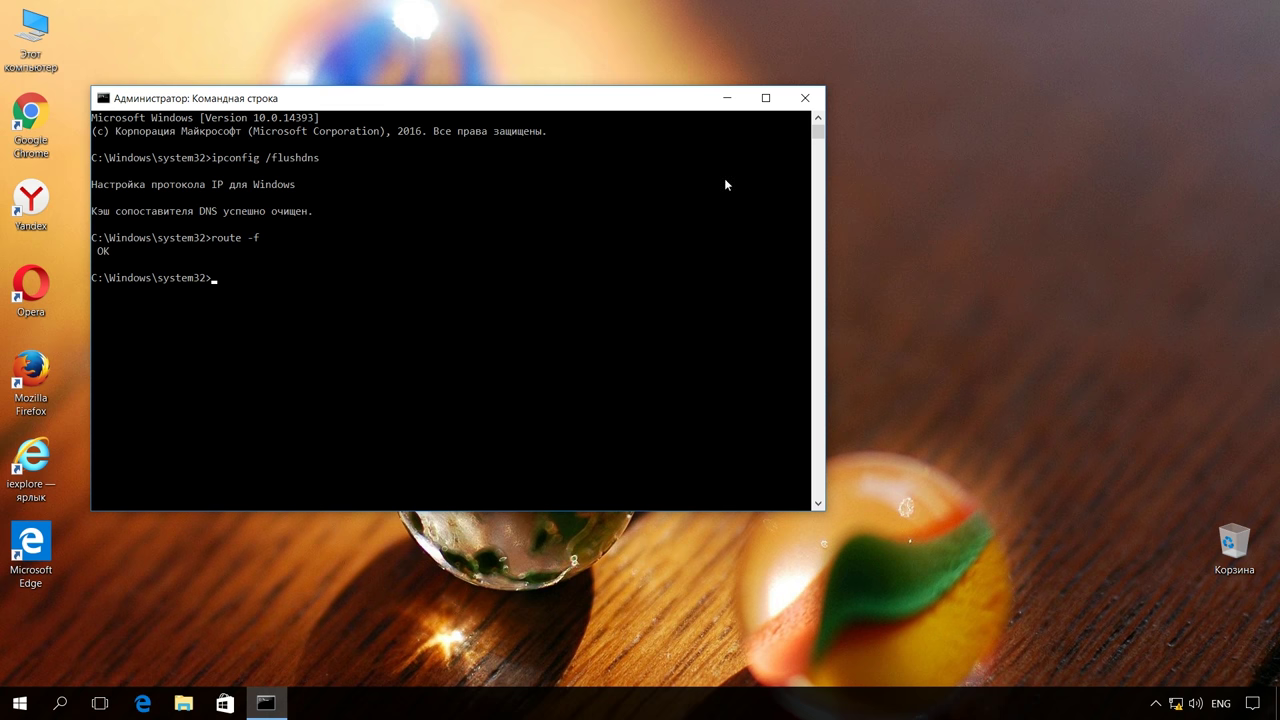
left_click(800, 98)
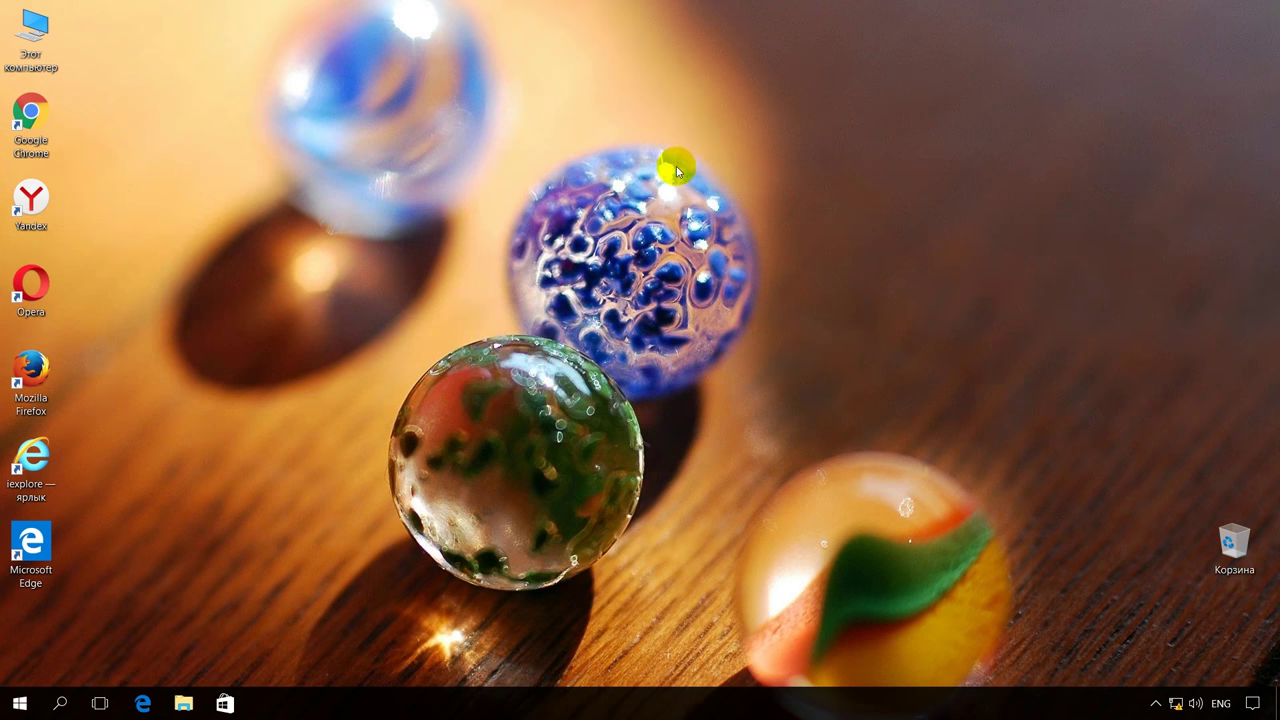